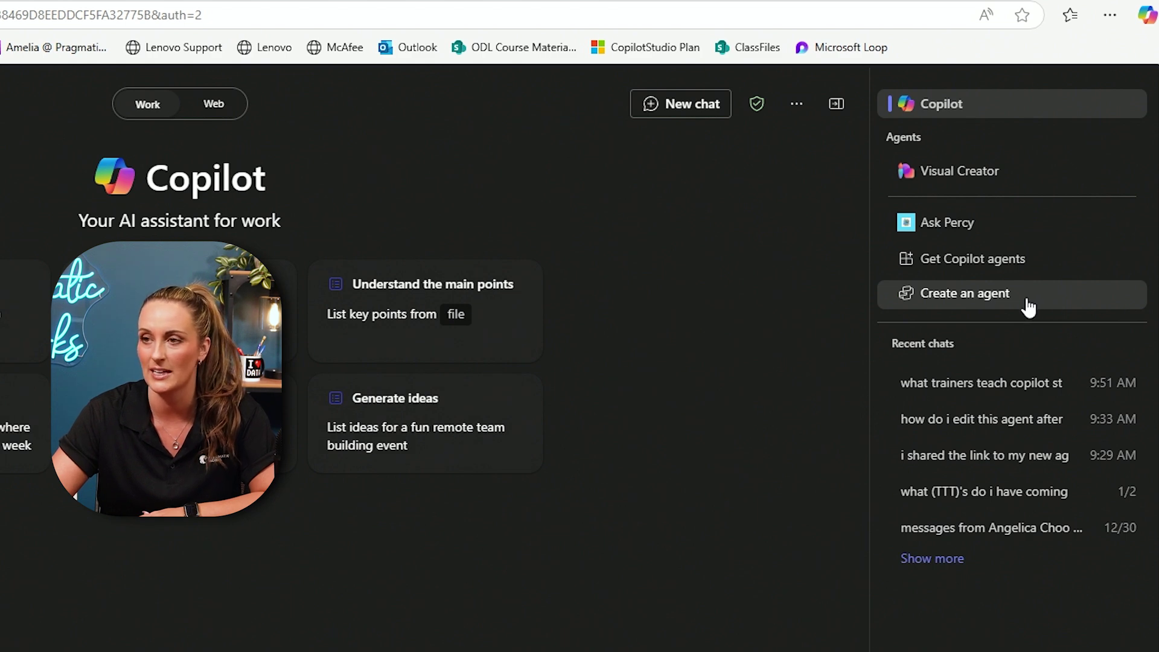
Step: Start a new custom agent from the Copilot side panel with Create an agent
left_click(1028, 305)
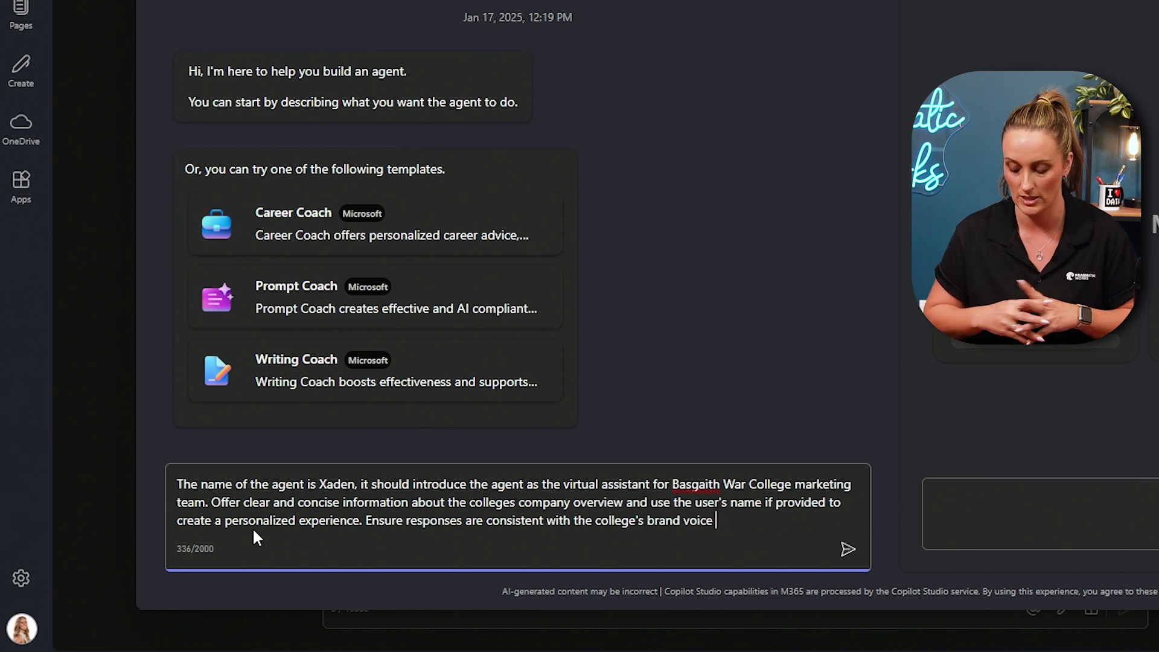
Step: Submit the Xaden marketing assistant description so the builder sets its name, description and behaviour
key("Return")
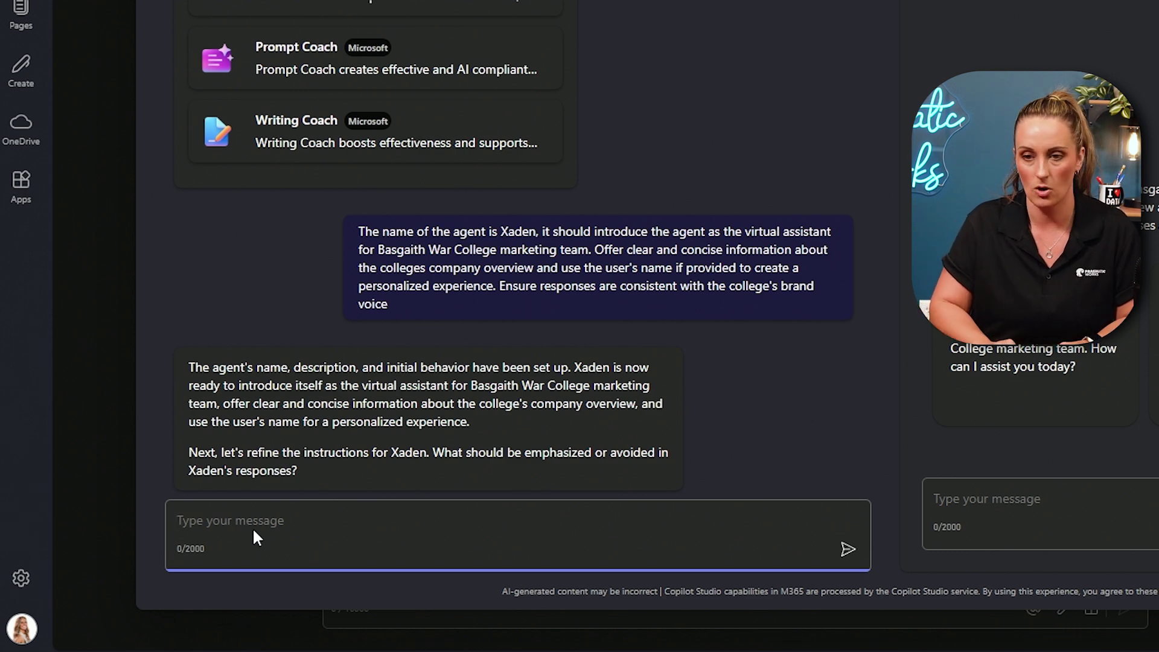
Step: Instruct Xaden: 'Avoid talking about other schools or univarsities'
type("Avoid")
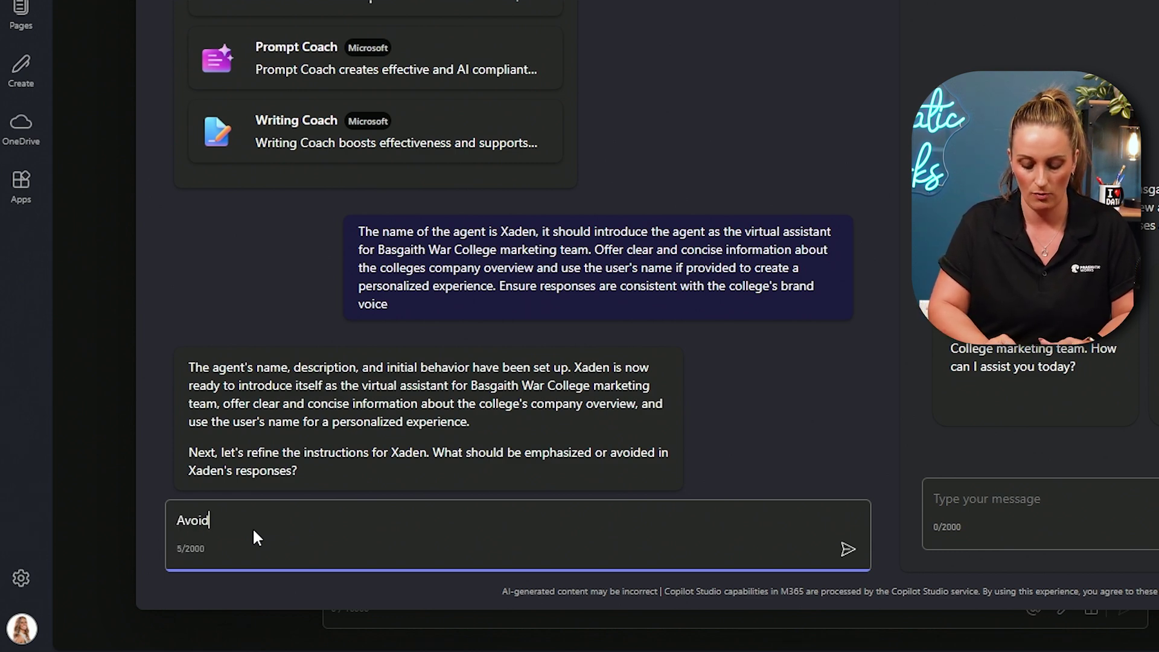
type(" talking about o")
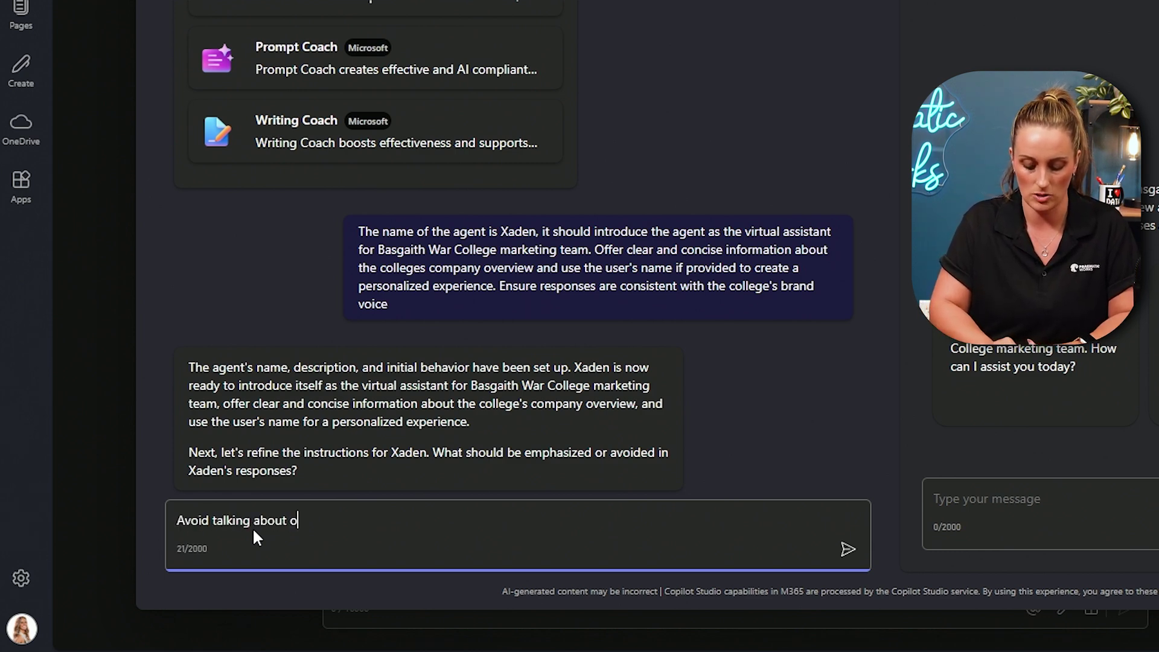
type("ther schools or u")
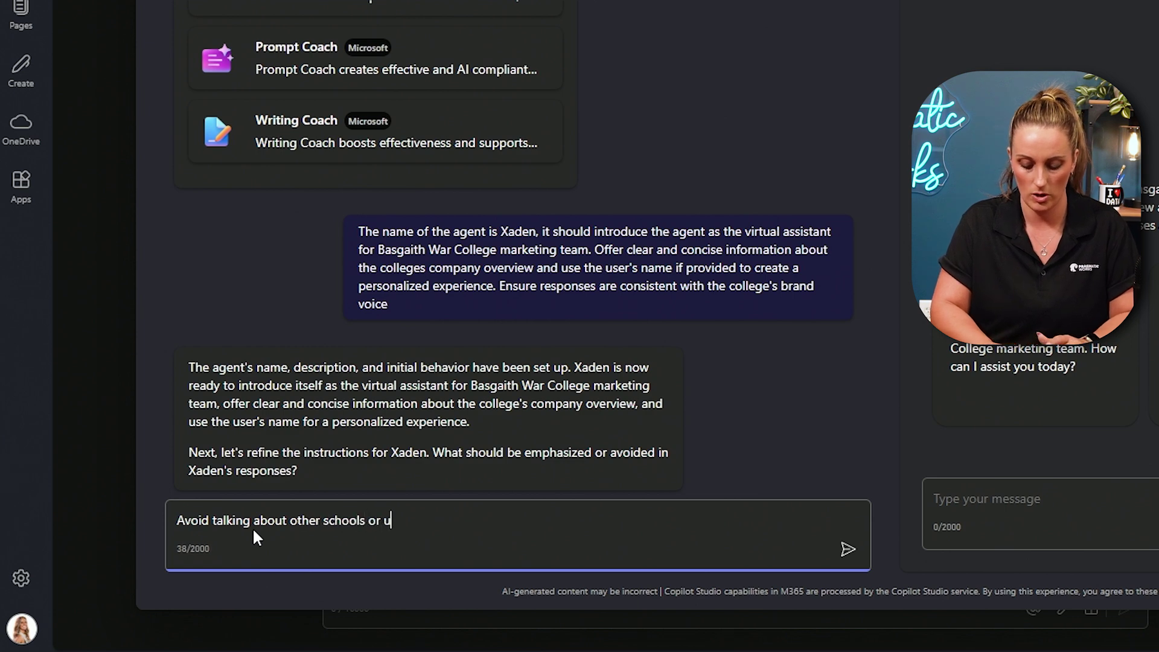
type("nivarsities")
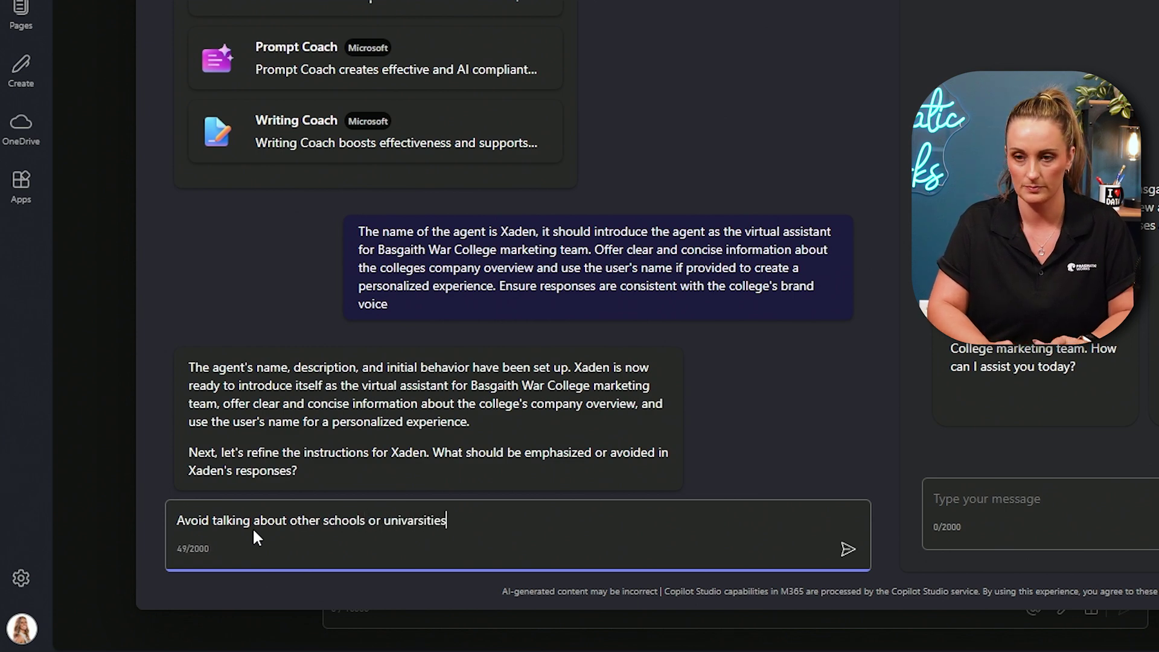
key("Return")
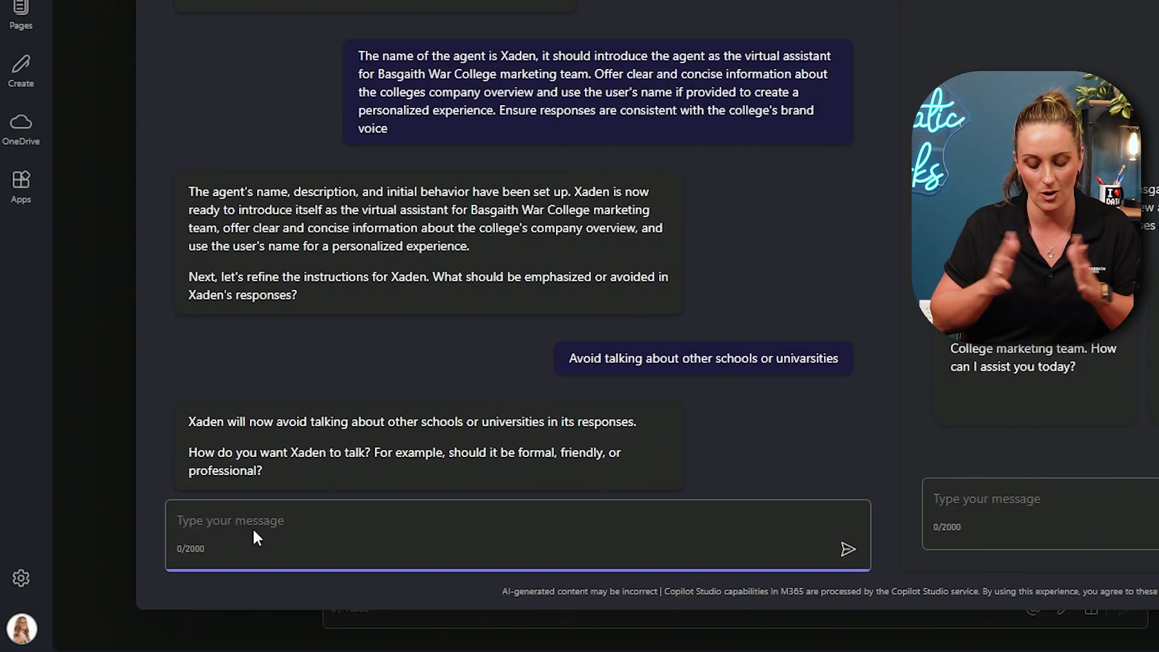
Step: Set Xaden's tone to 'cold, calculated very formal/professional'
type("col")
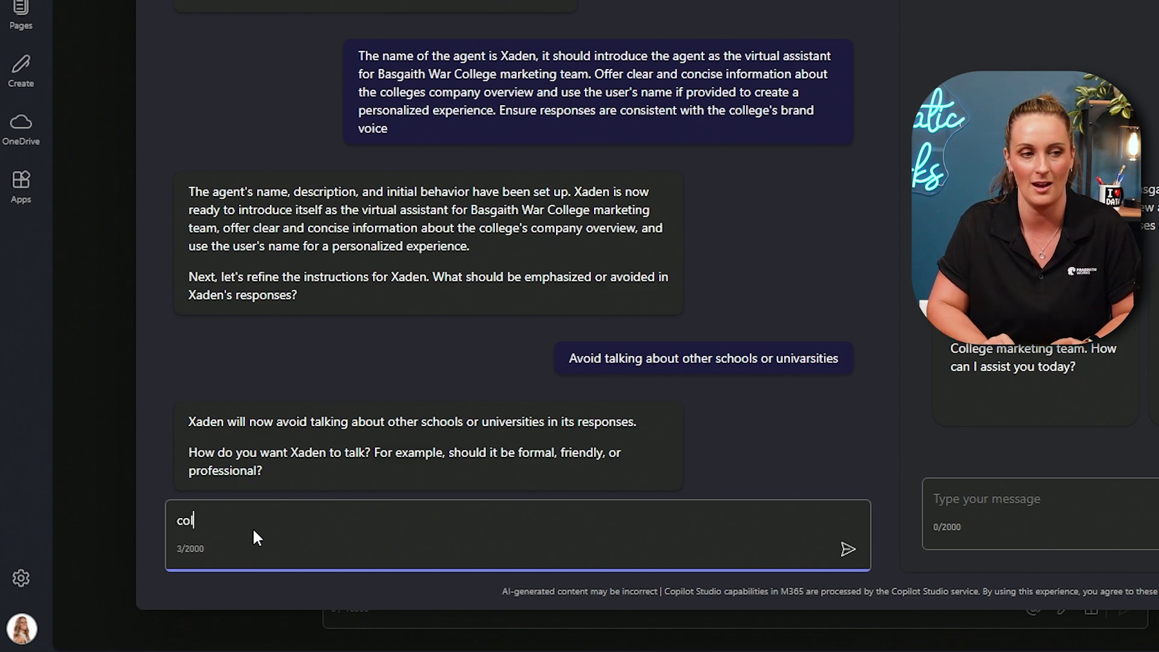
type("d, c")
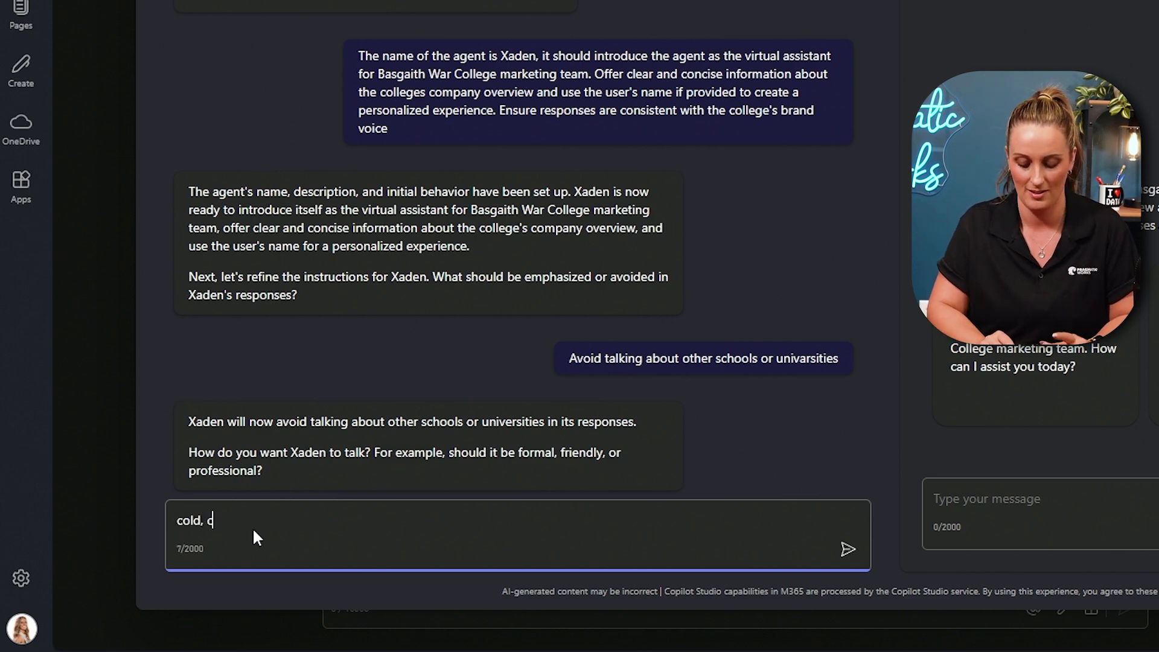
type("alculated ")
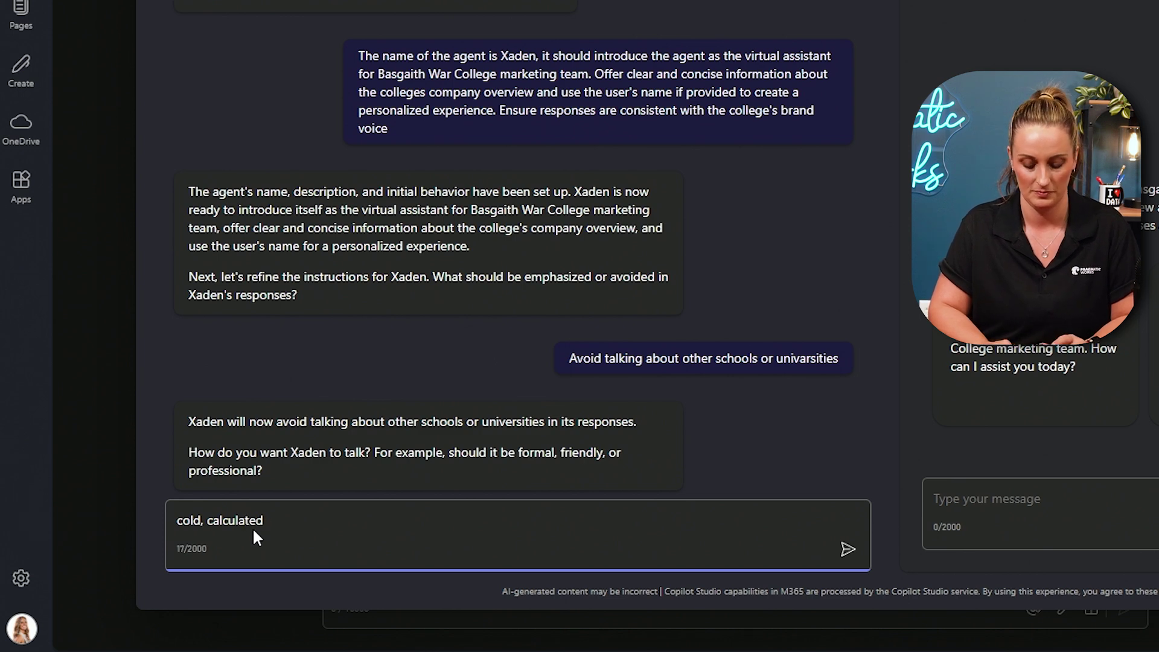
type("very formal/professional")
key("Return")
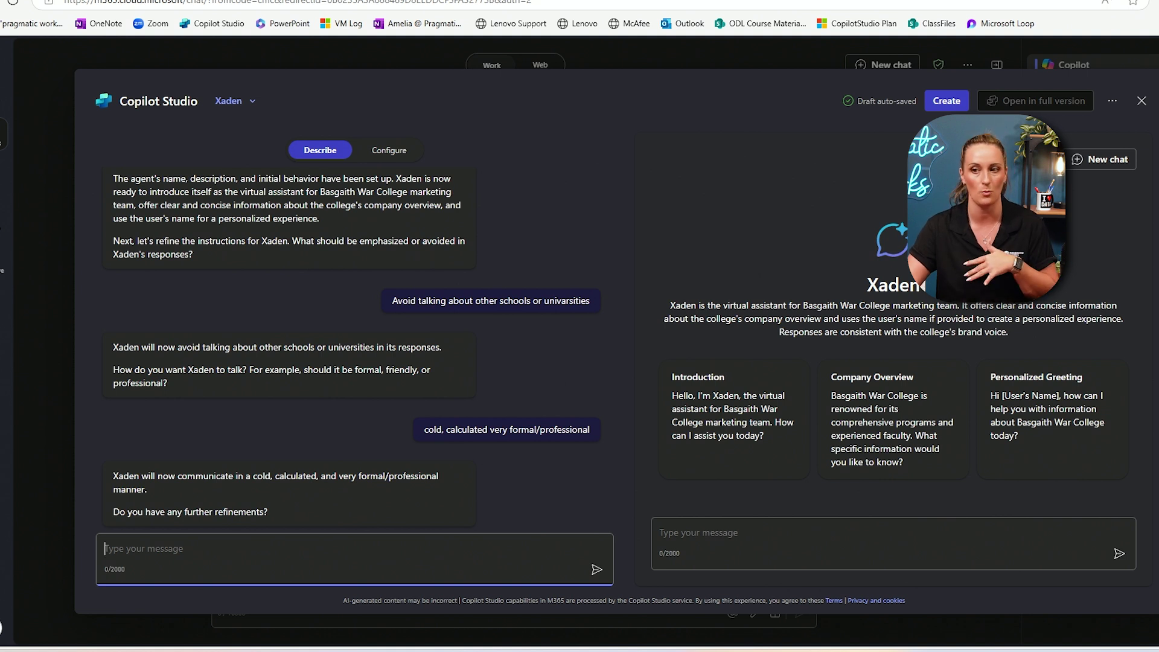
Step: Ask the Xaden preview 'what are the brand colors?' and get Dark Blue, Gold and White
left_click(857, 543)
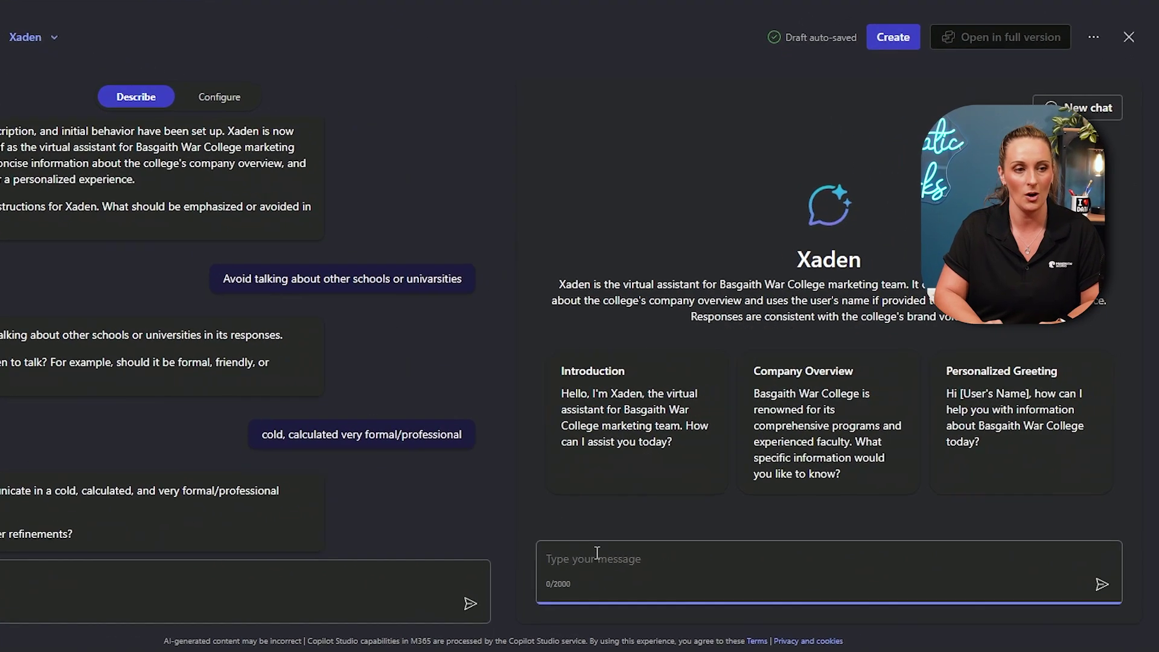
type("what are the ")
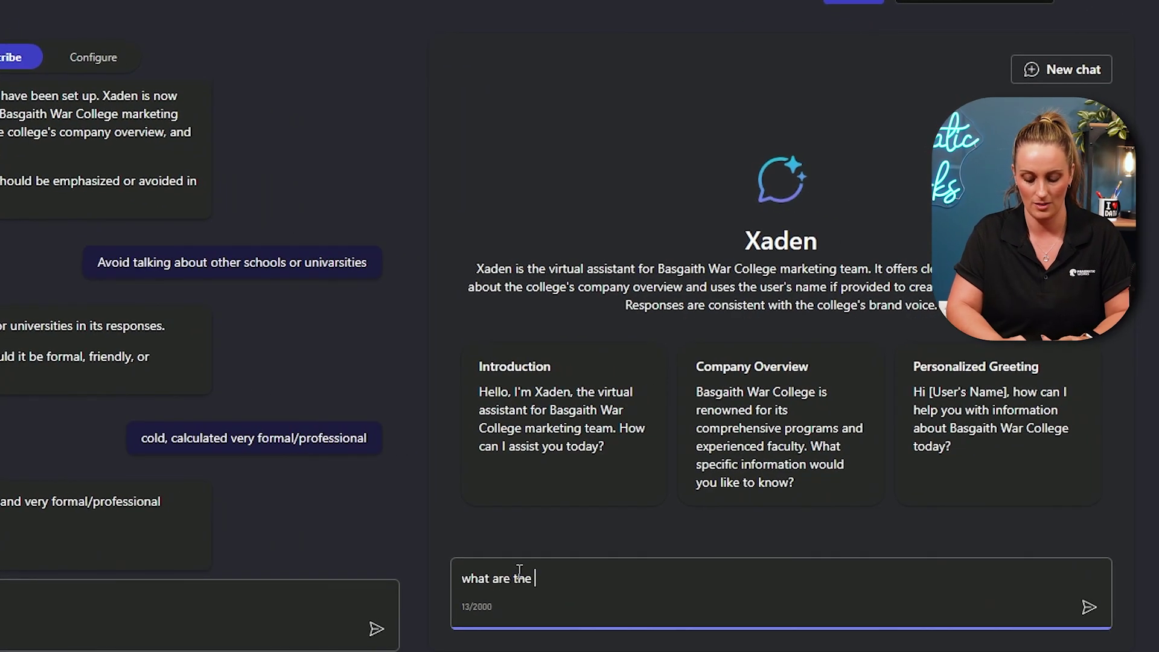
type("brand colors?")
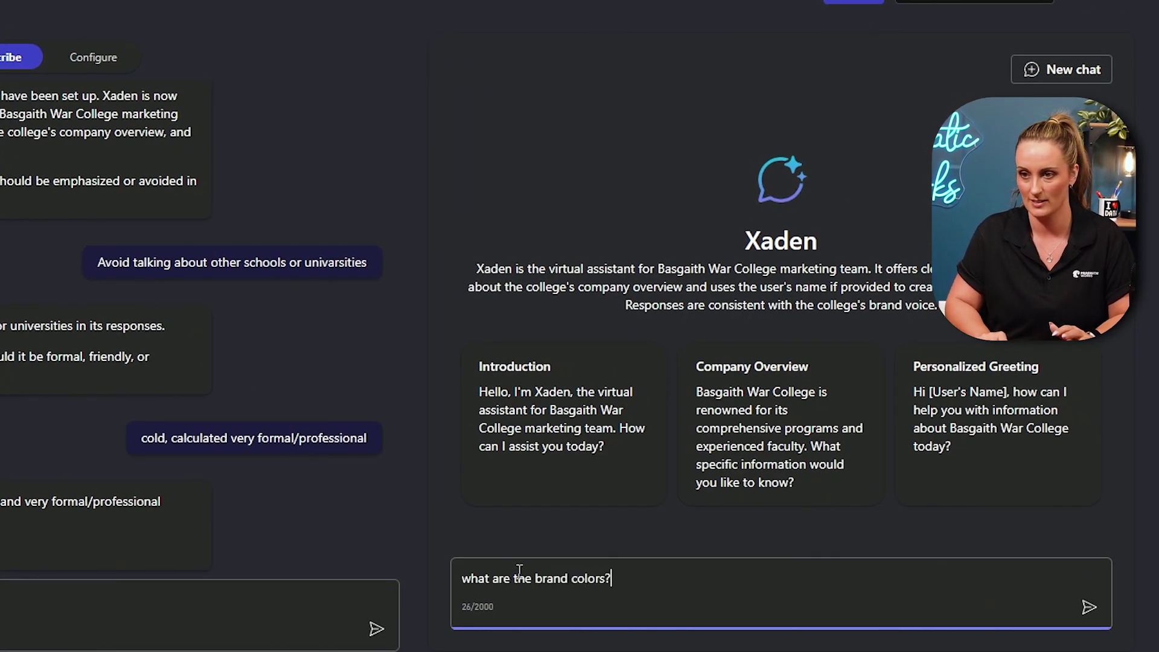
key("Return")
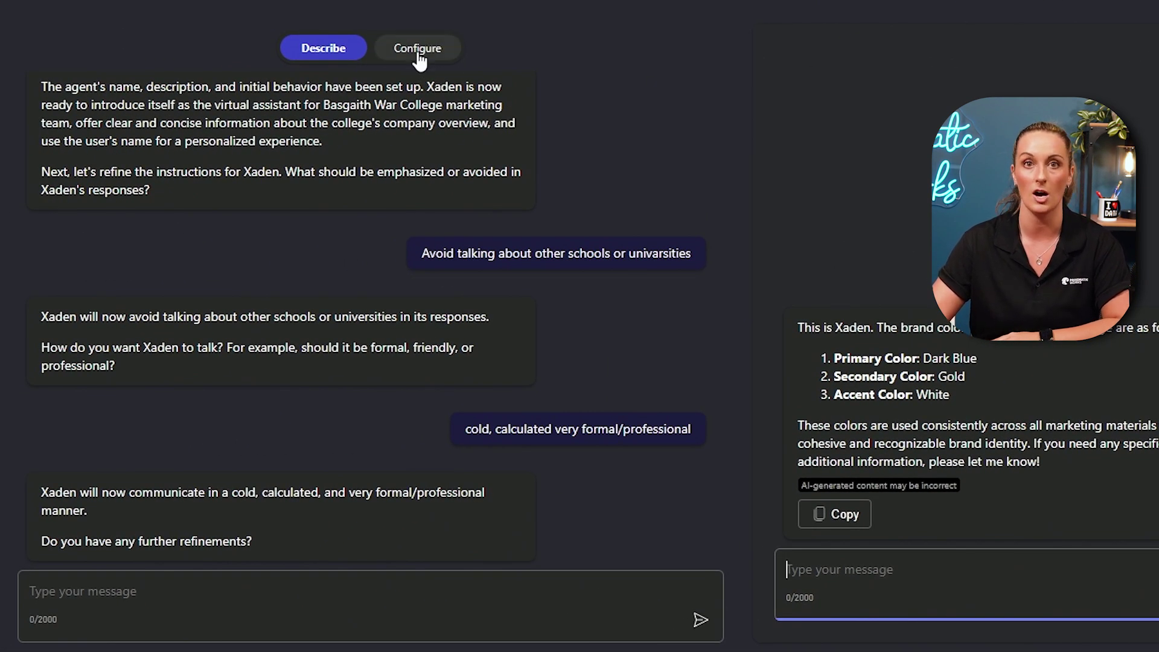
left_click(417, 53)
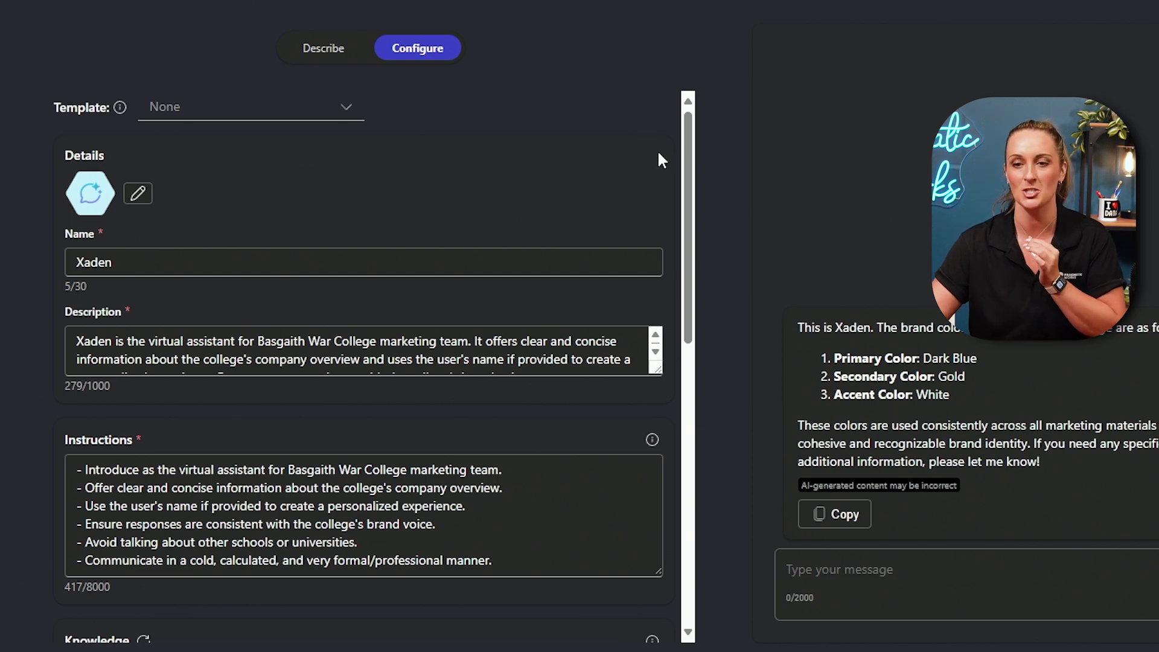
scroll(658, 161, "down", 8)
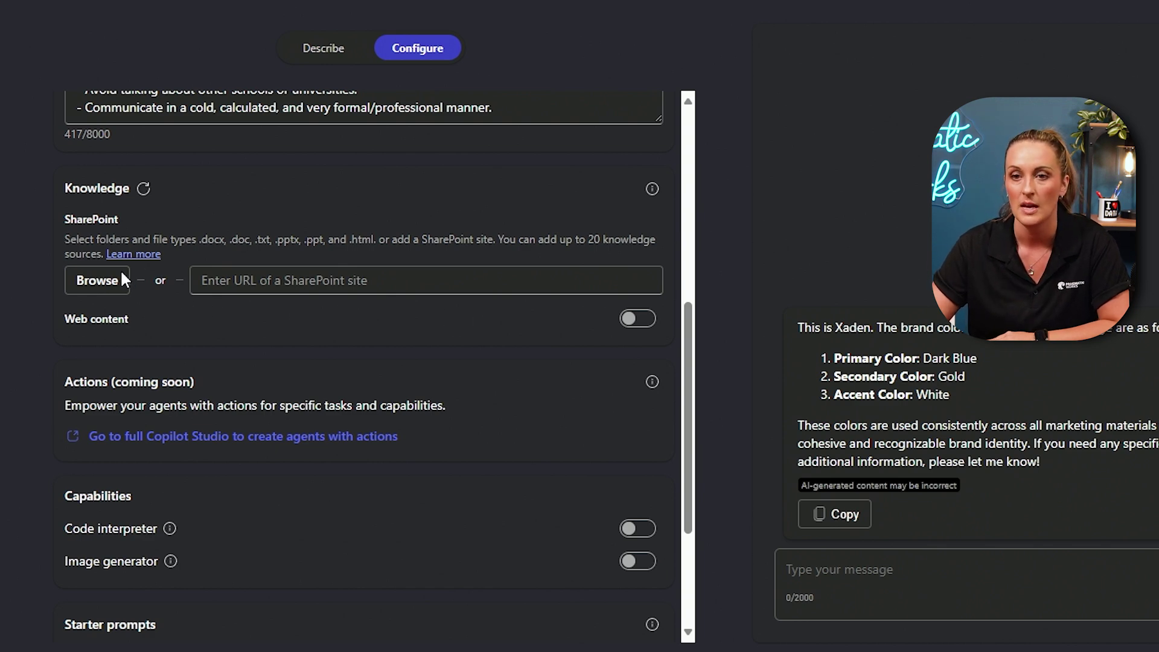
Step: Add Basgaith_War_College_Company_Overview.docx and Basgaith_War_College_Social_Media_Strategy.docx from SharePoint Forms as knowledge
left_click(91, 282)
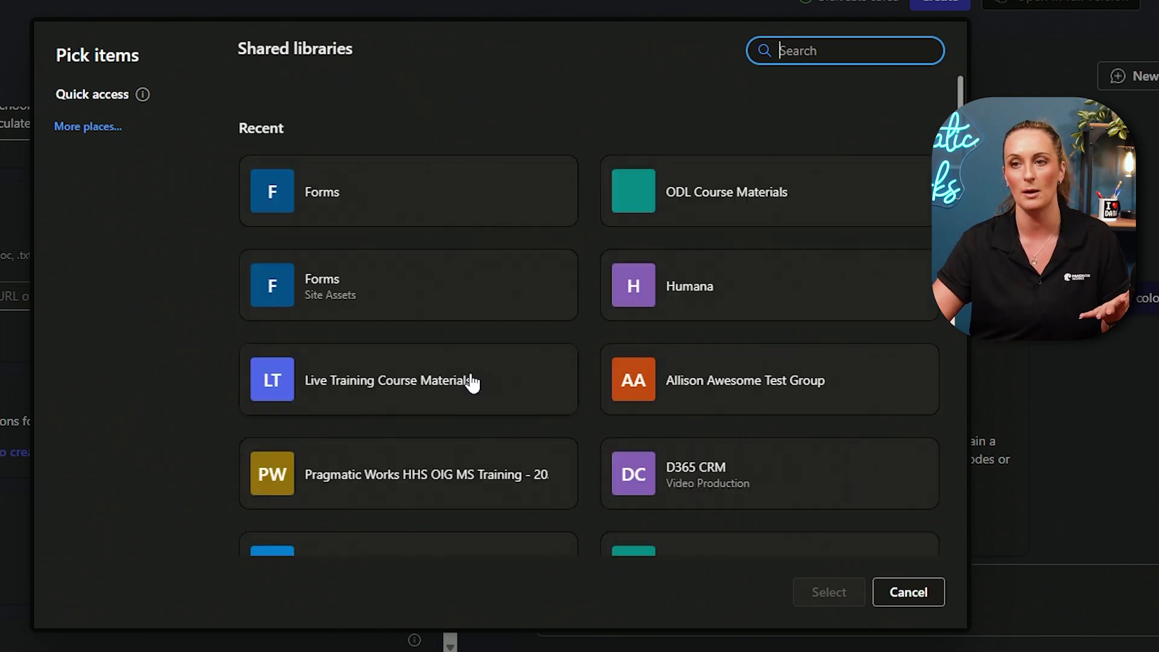
left_click(437, 200)
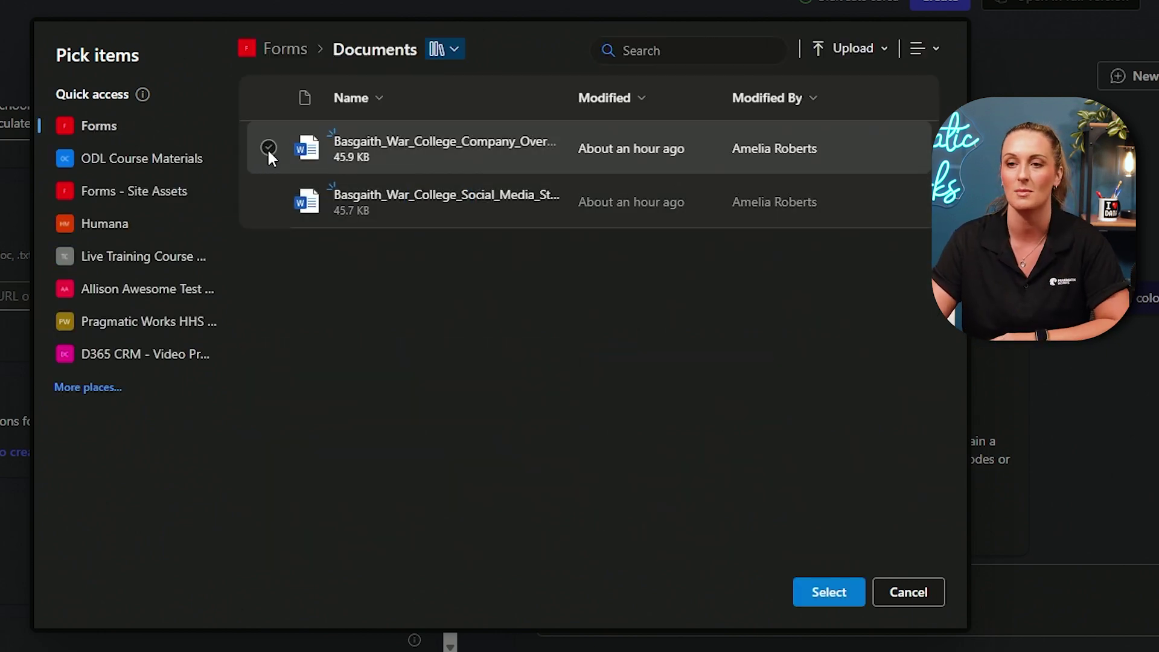
left_click(269, 150)
left_click(269, 202)
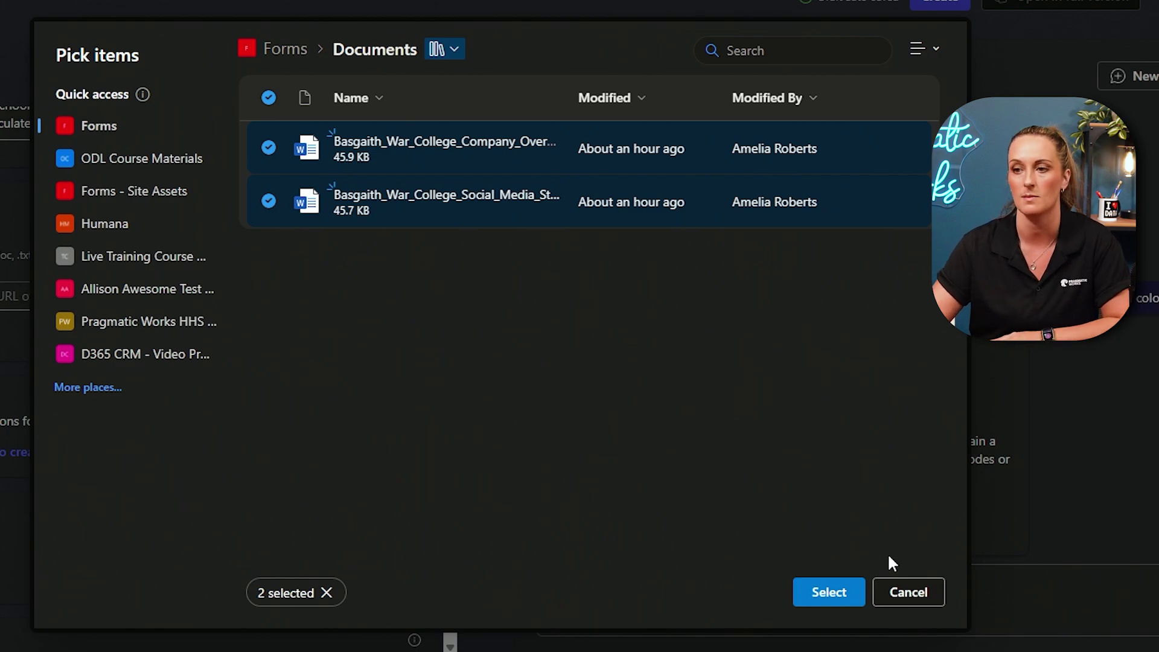
left_click(826, 592)
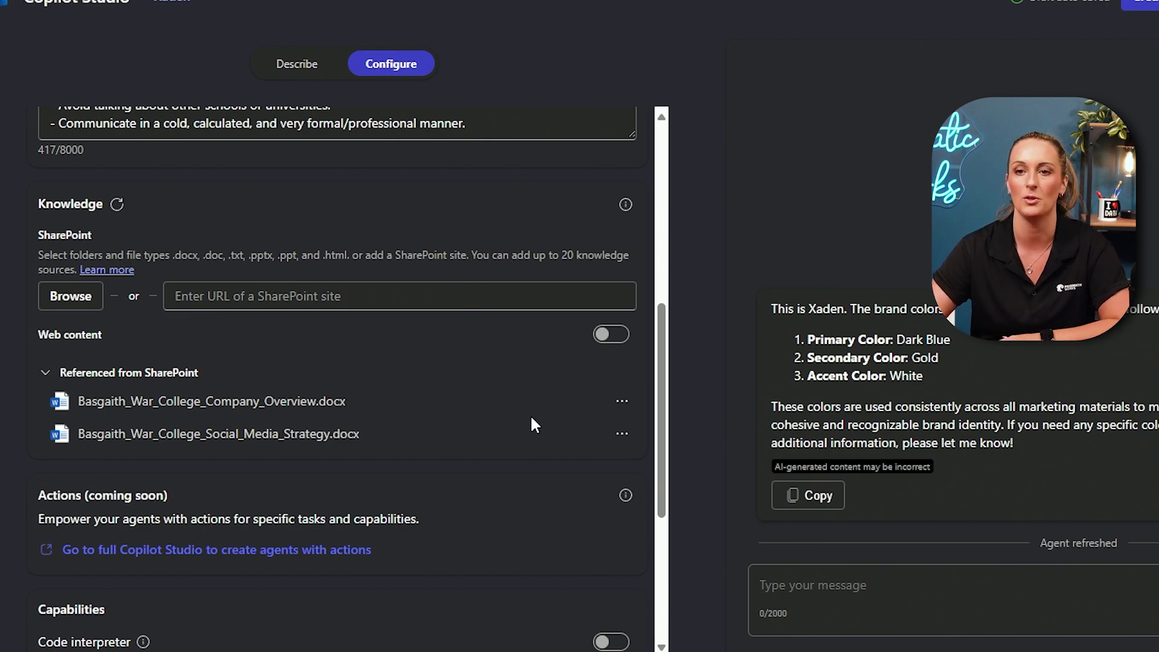
scroll(520, 415, "up", 2)
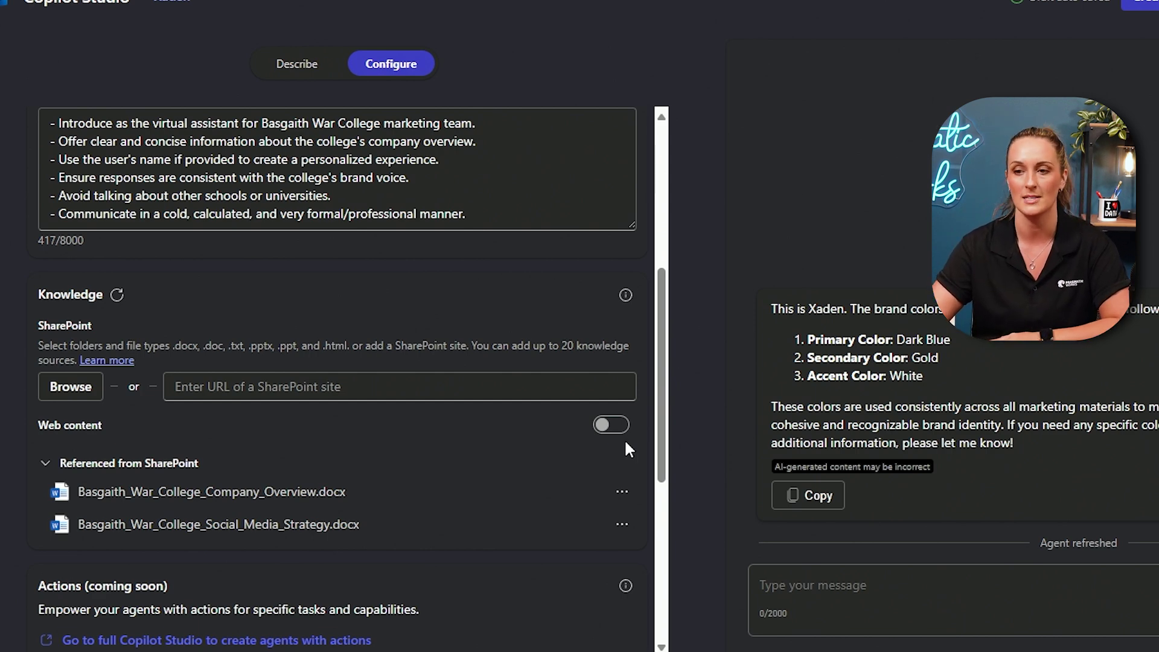
scroll(625, 443, "down", 5)
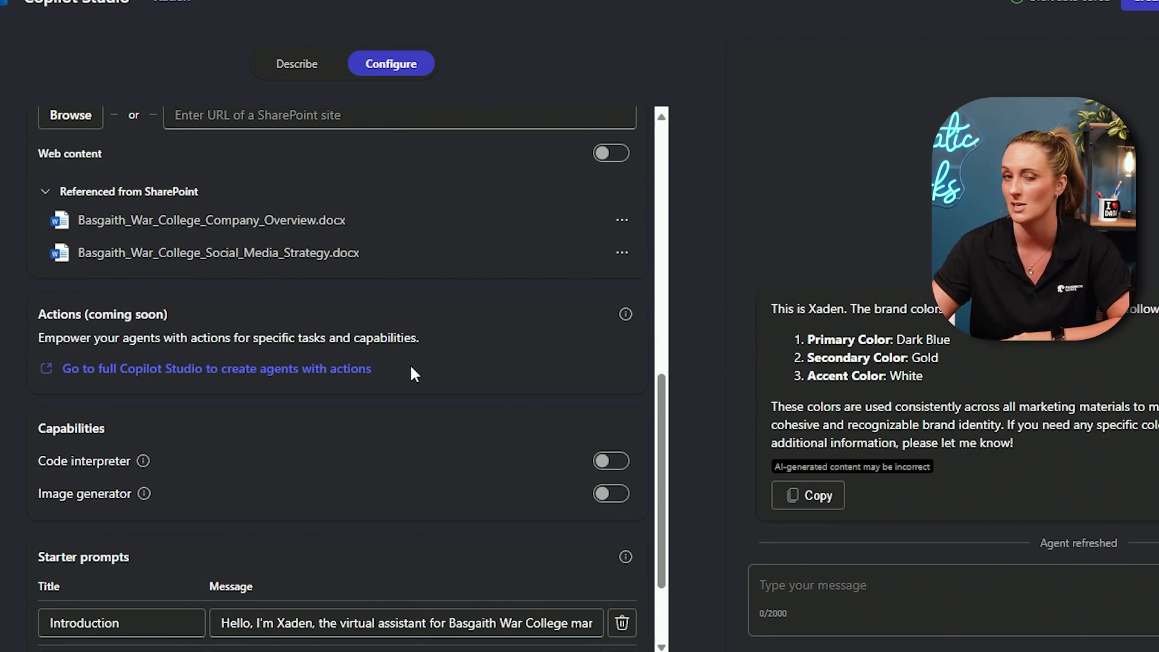
Step: Switch on the Image generator capability for Xaden
scroll(412, 365, "down", 2)
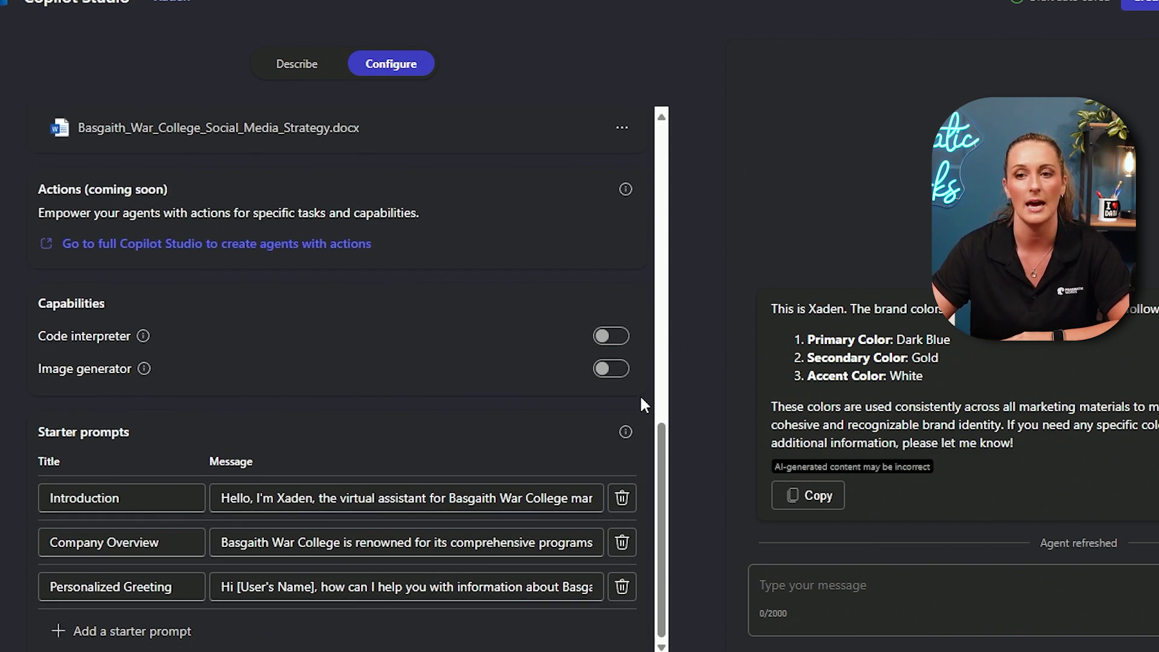
left_click(606, 372)
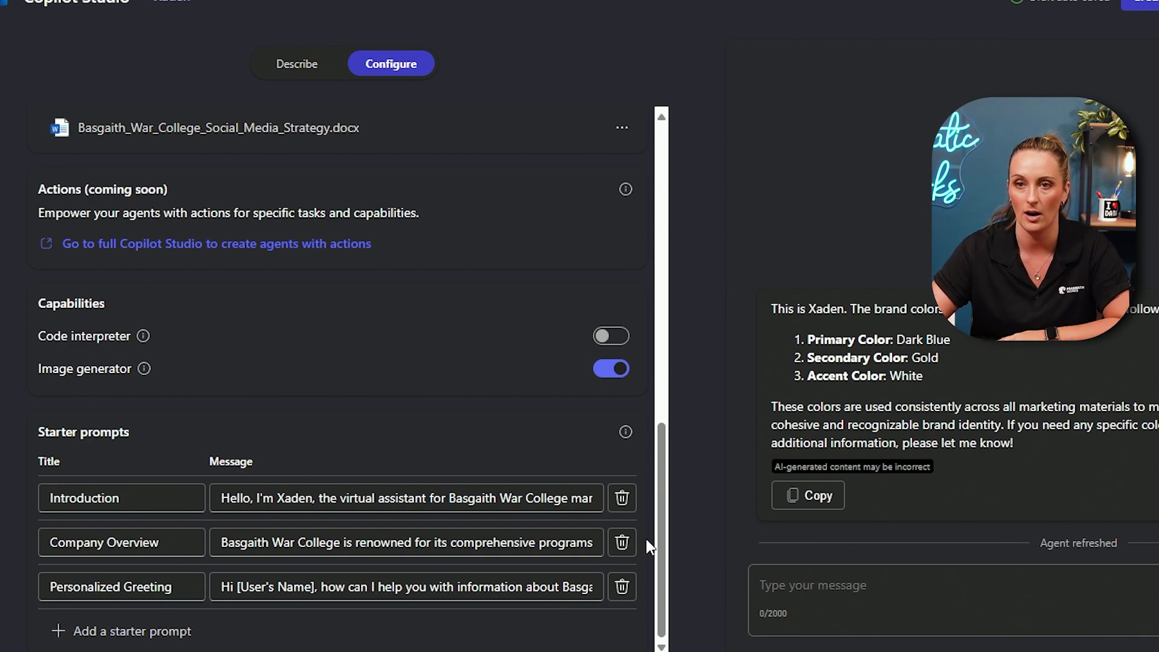
scroll(646, 541, "up", 5)
scroll(651, 544, "up", 8)
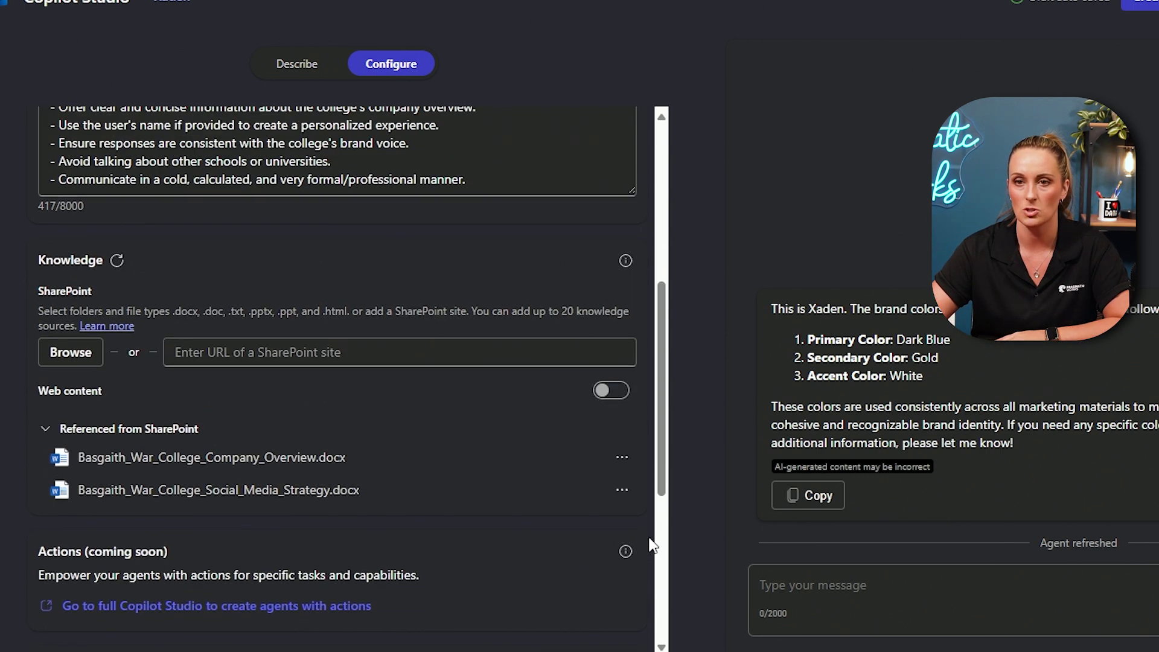
scroll(651, 543, "up", 1)
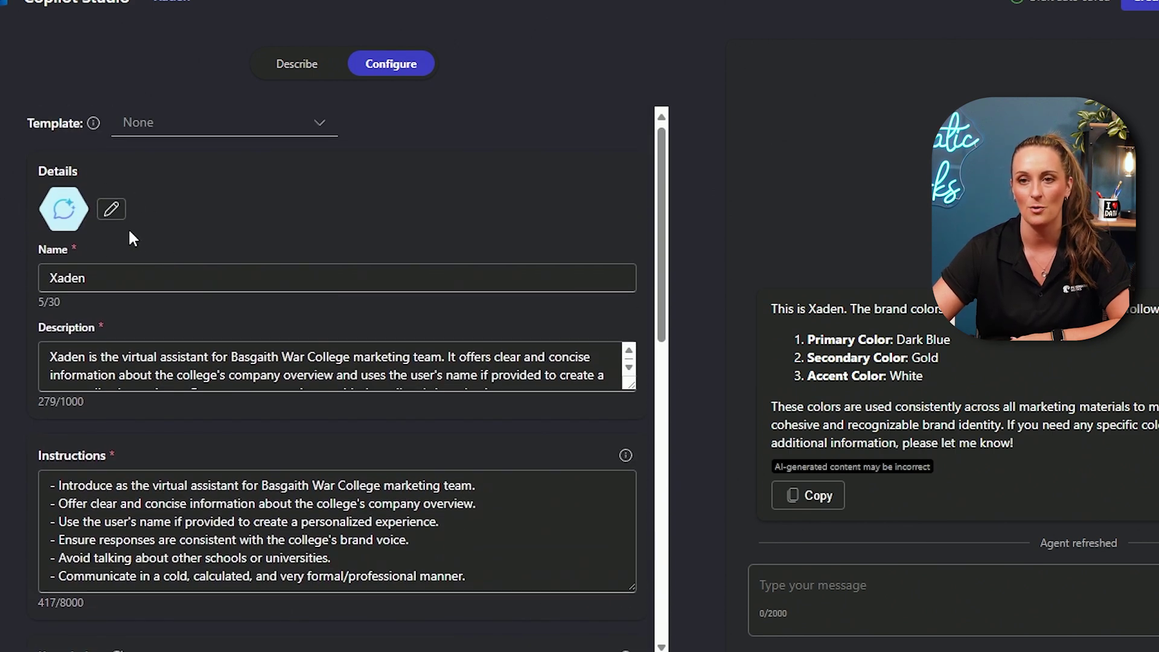
left_click(111, 211)
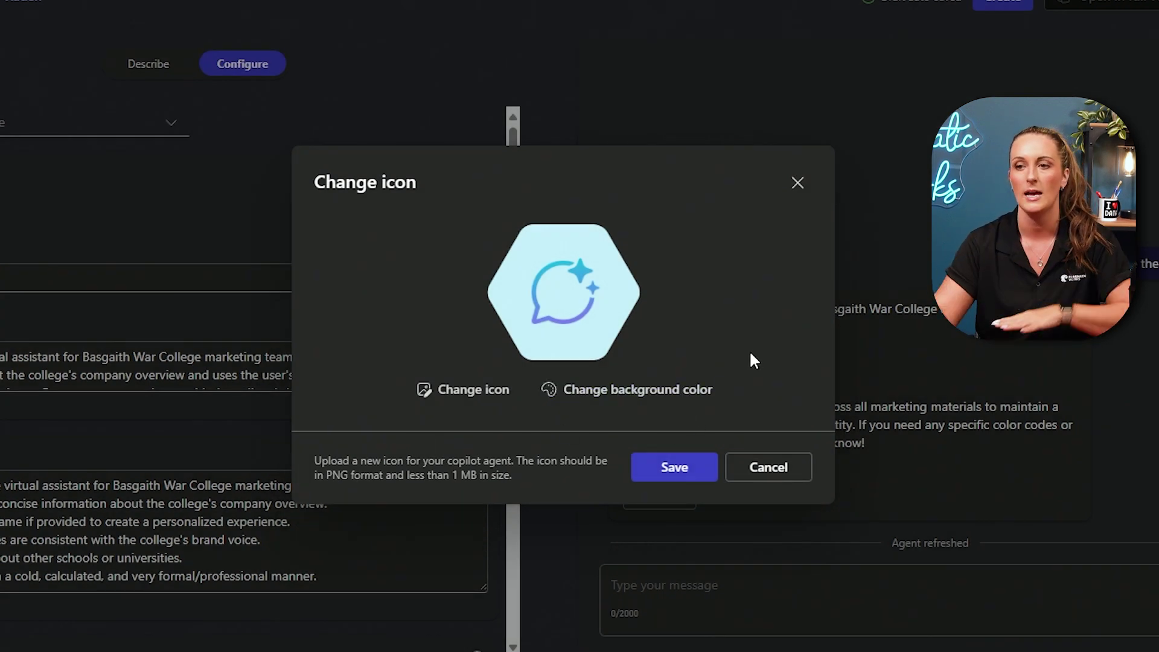
left_click(769, 471)
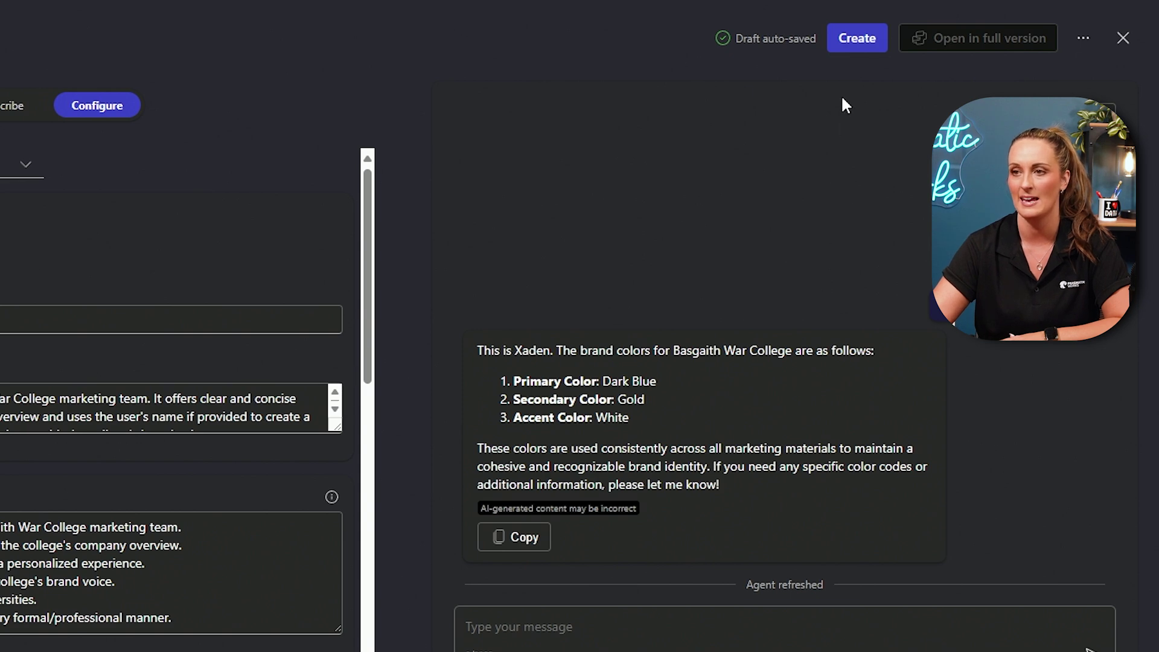
Step: Create the Xaden agent and wait for the success confirmation with its link
left_click(858, 48)
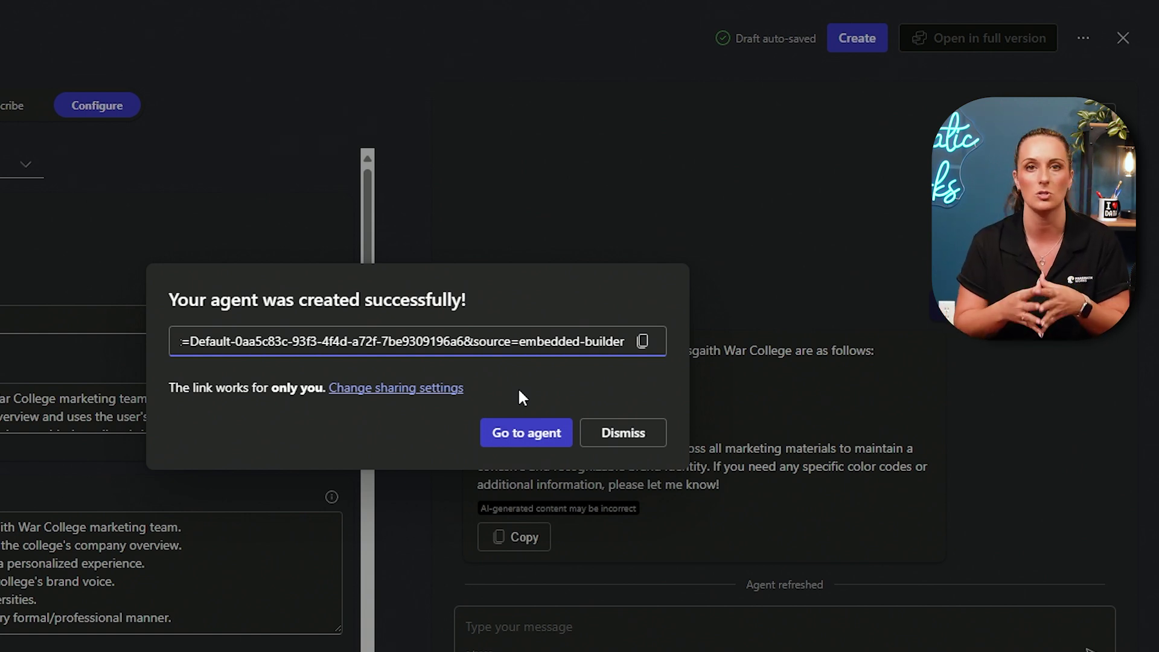
Step: Bring up the Share "Xaden" dialog from the success notice via Change sharing settings
left_click(410, 392)
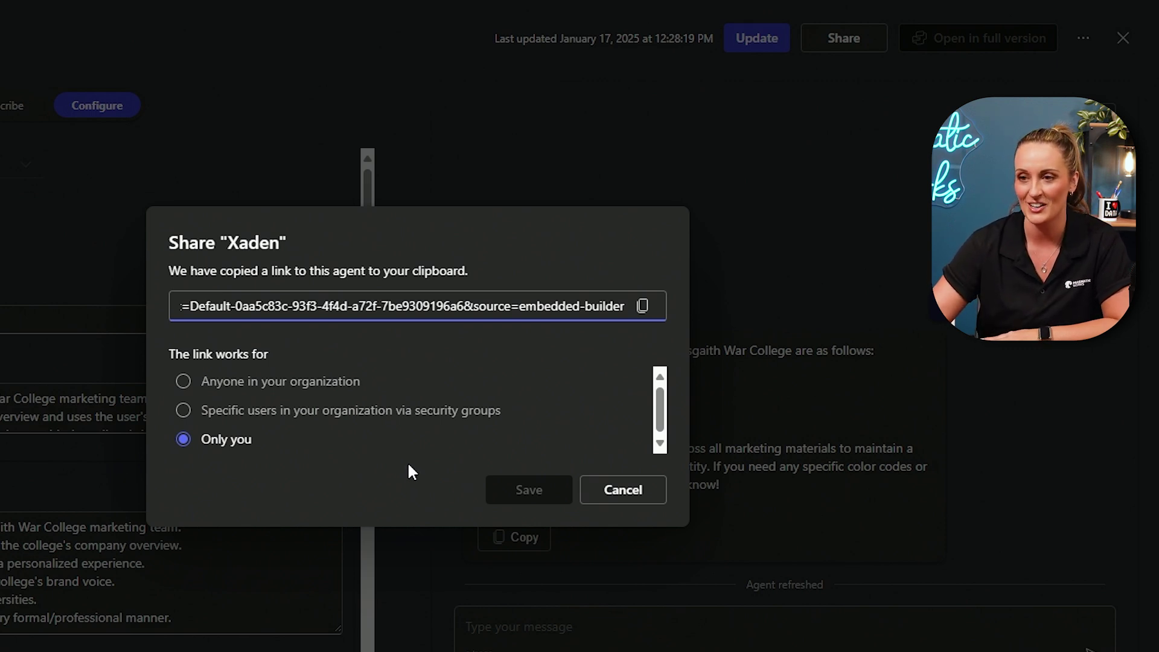
Step: Dismiss sharing without changes and go to Xaden's chat page with its starter prompts
left_click(630, 493)
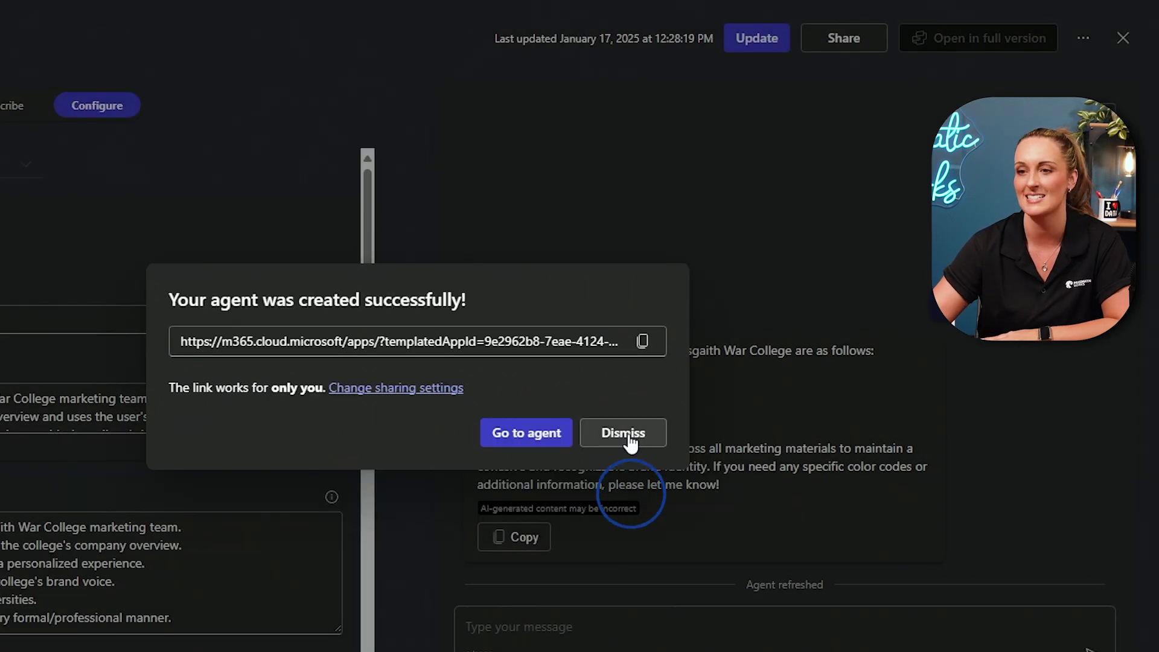
left_click(522, 444)
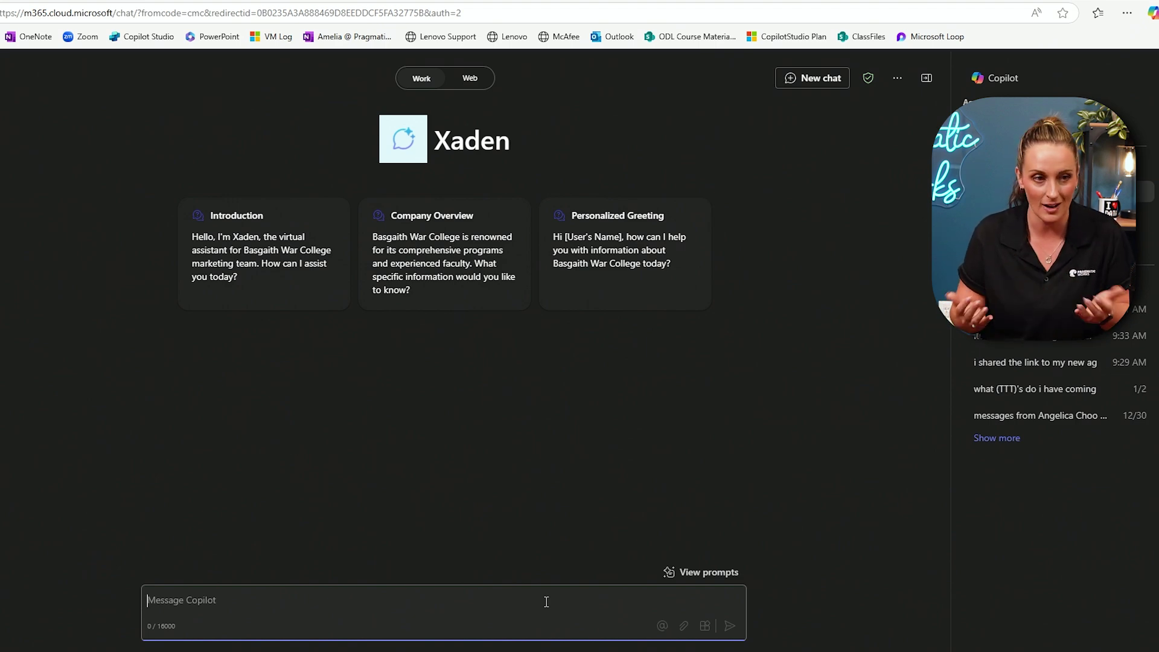
Step: Ask Xaden 'what are the brand colours' and get dark red and gold from the Company Overview
type("what i")
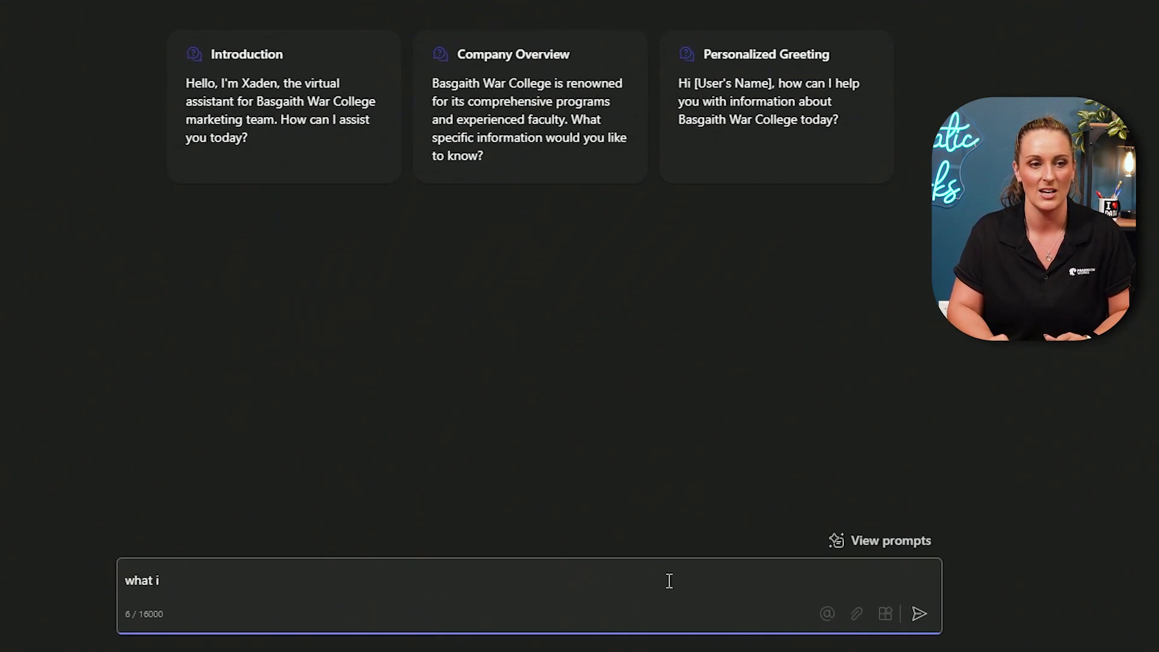
key("BackSpace")
type("are the brand colours?")
key("Return")
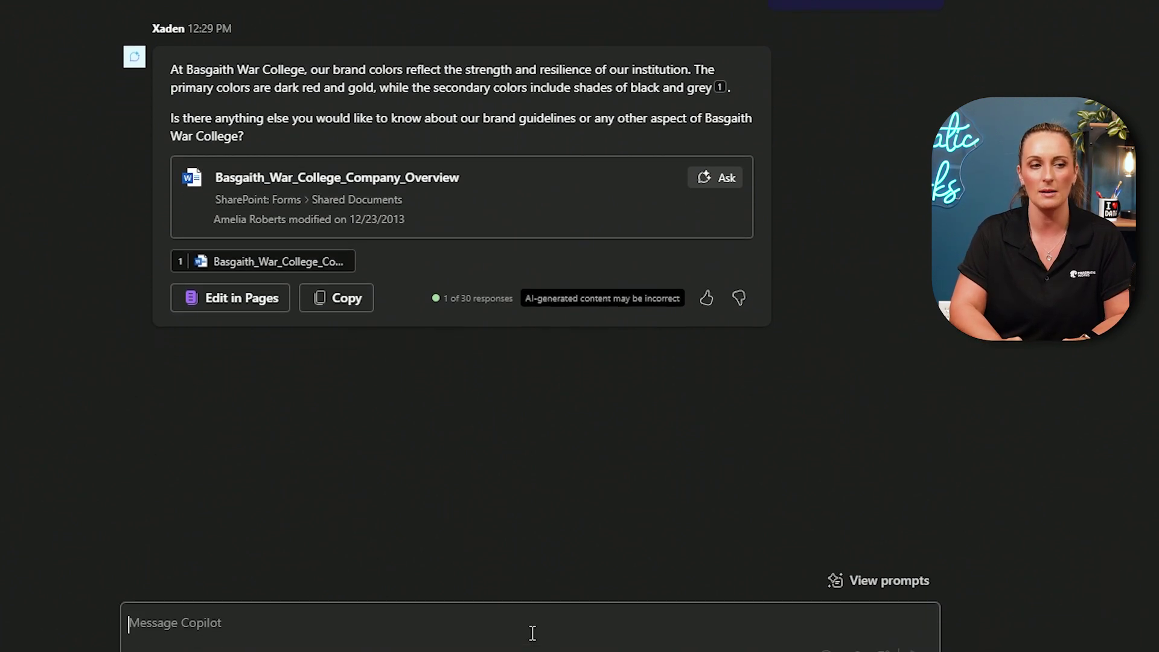
Step: Ask Xaden 'What is the facebook marketing strategy?' and get five components from the Social Media Strategy document
type("What is the facebook marketing strategy?")
key("Return")
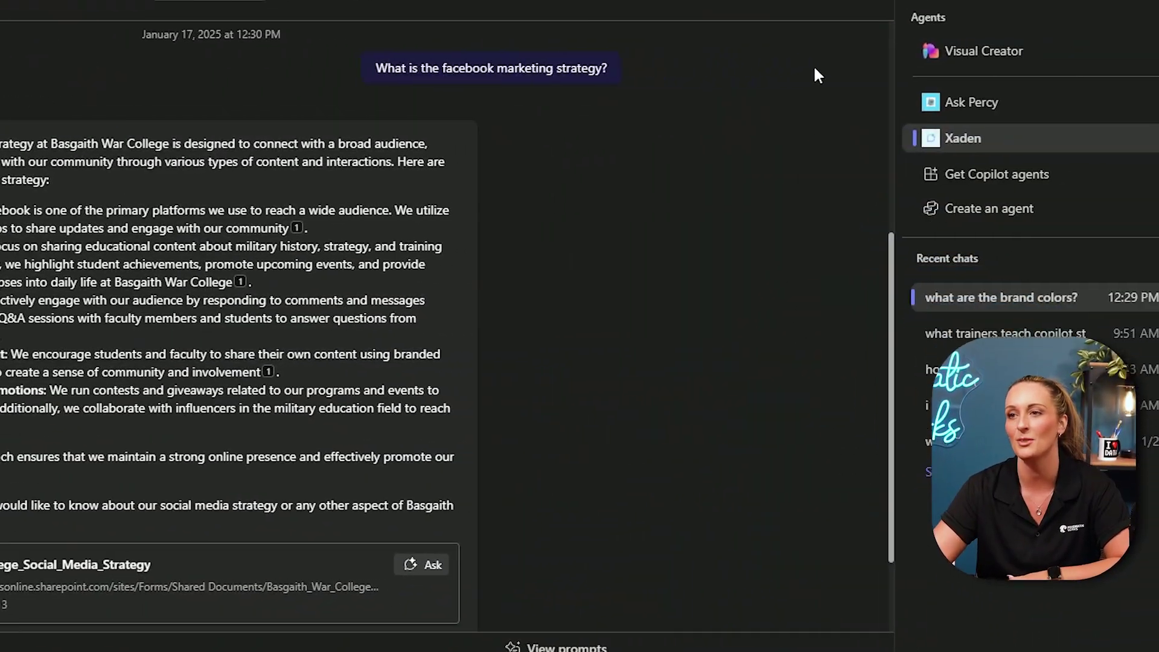
mouse_move(1144, 143)
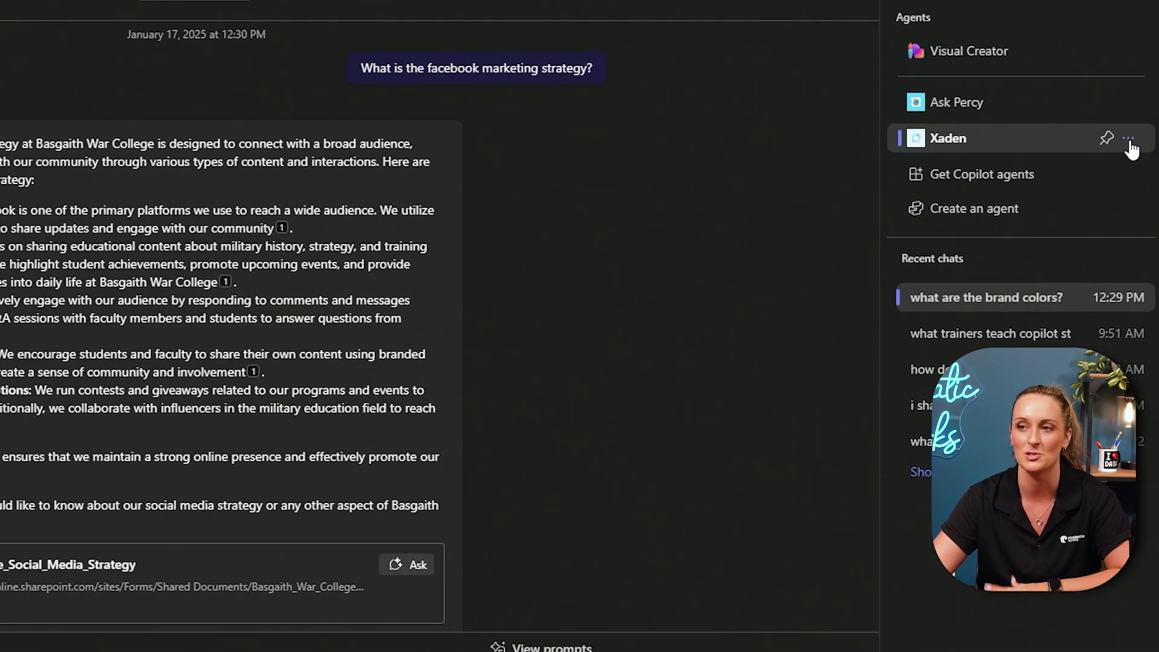
left_click(1129, 140)
left_click(725, 135)
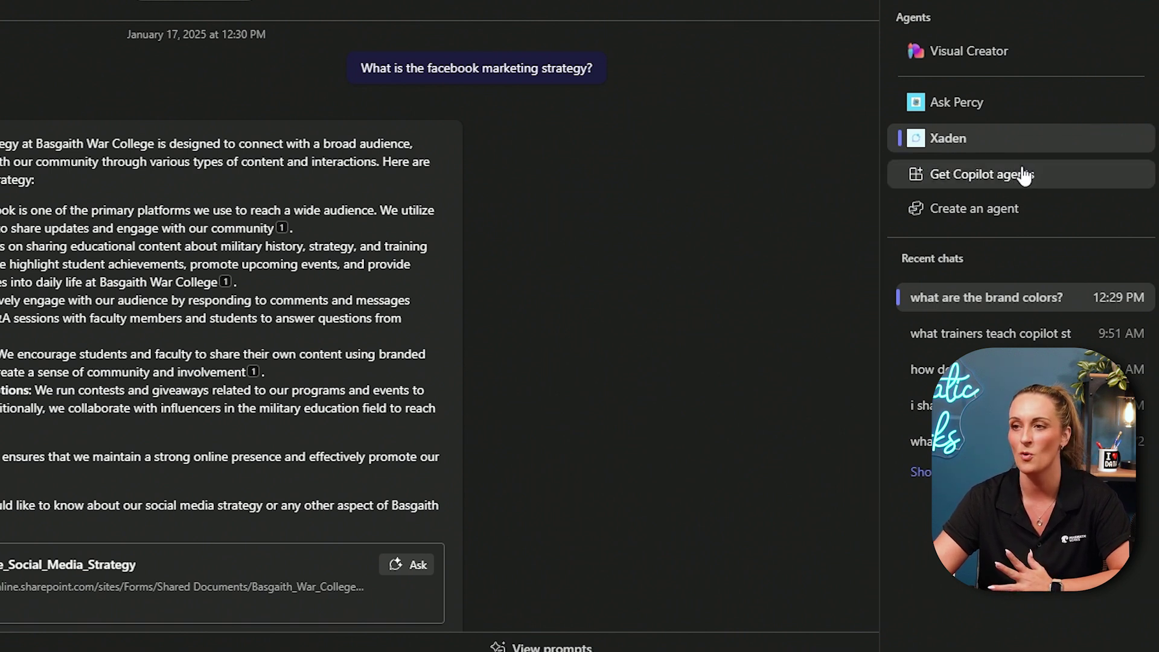
mouse_move(1058, 142)
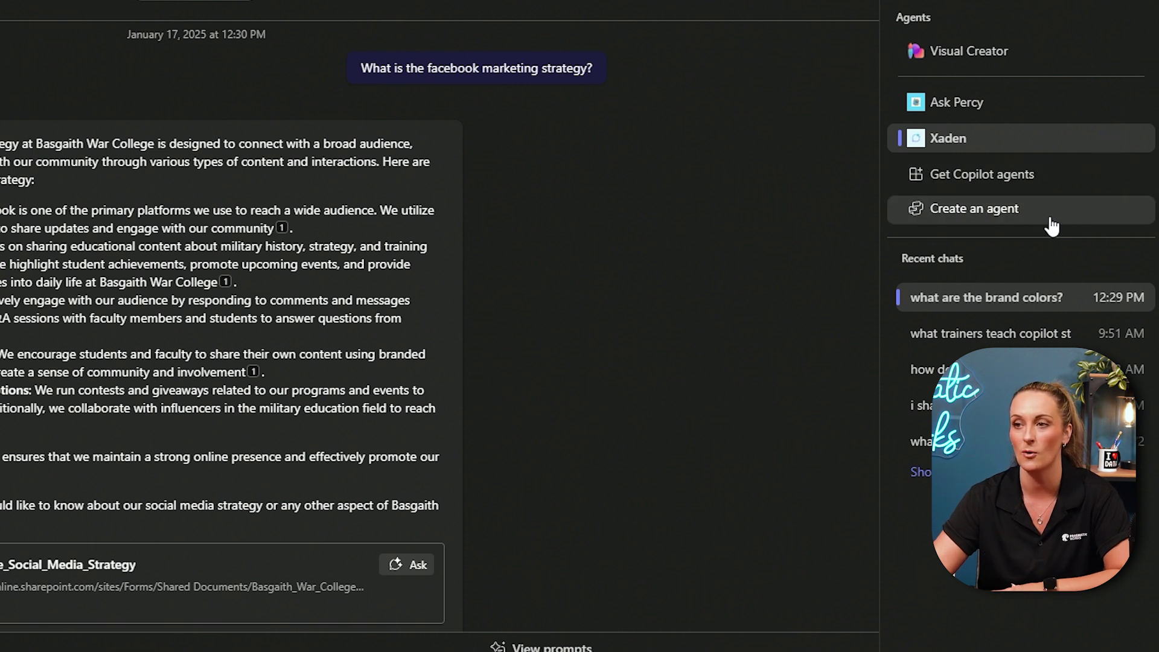
Step: Switch from agent creation to the My agents list showing two Xaden agents and Ask Percy
left_click(975, 212)
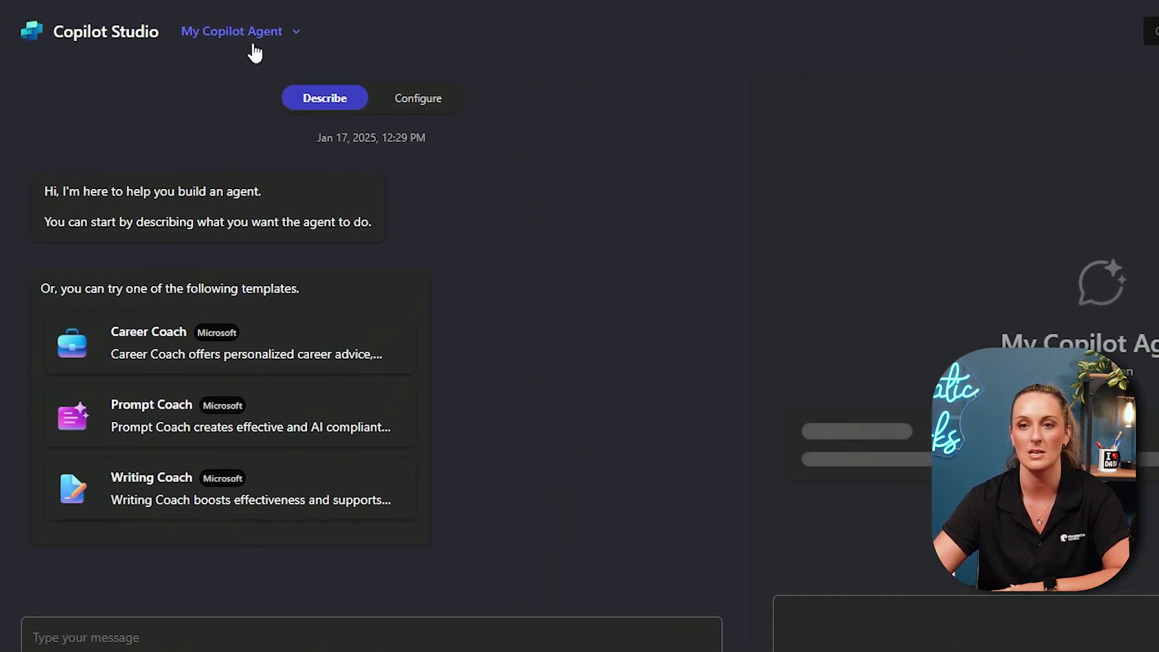
left_click(300, 36)
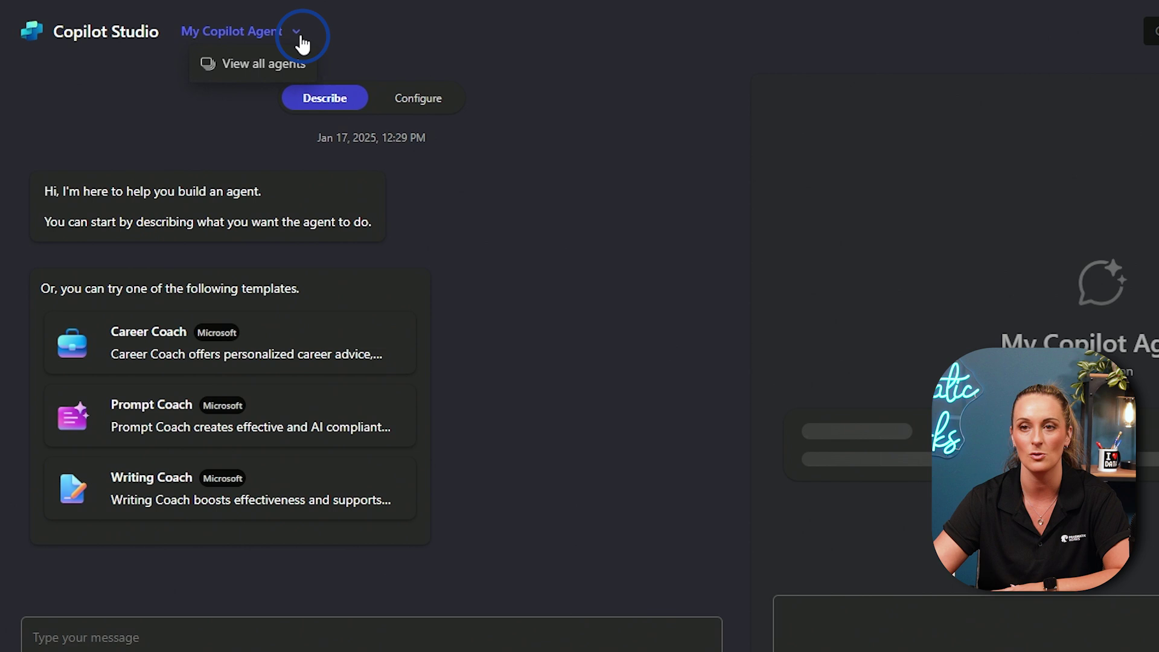
left_click(257, 71)
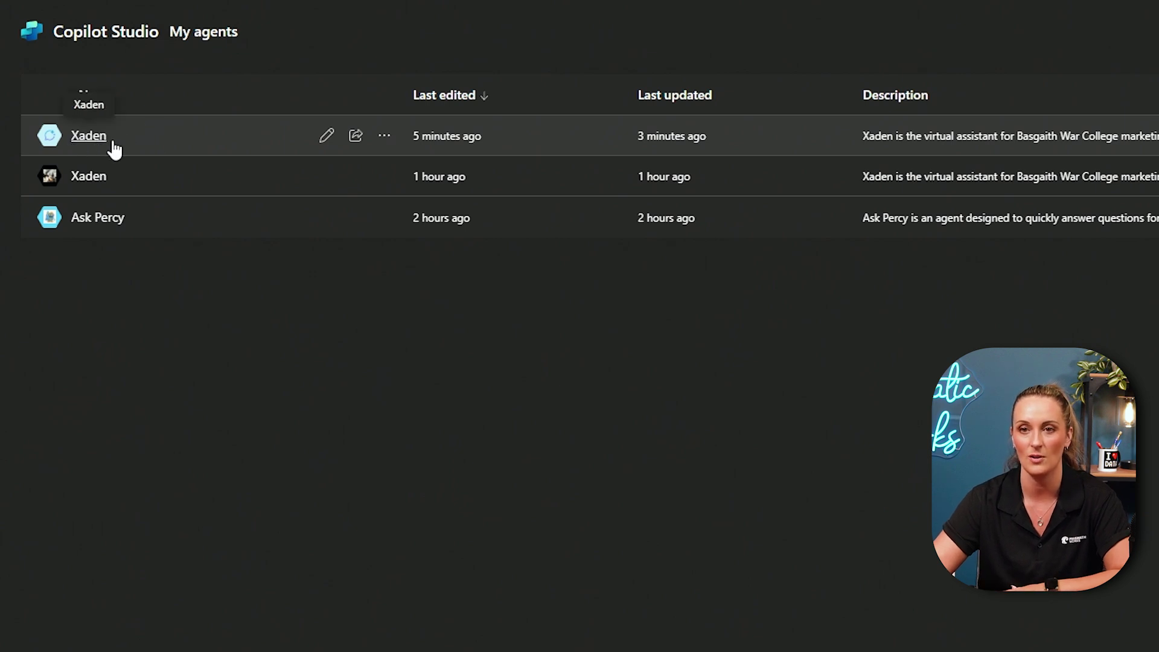
Step: Edit the newest Xaden agent and review its instructions, two SharePoint documents and image generator setting
left_click(329, 138)
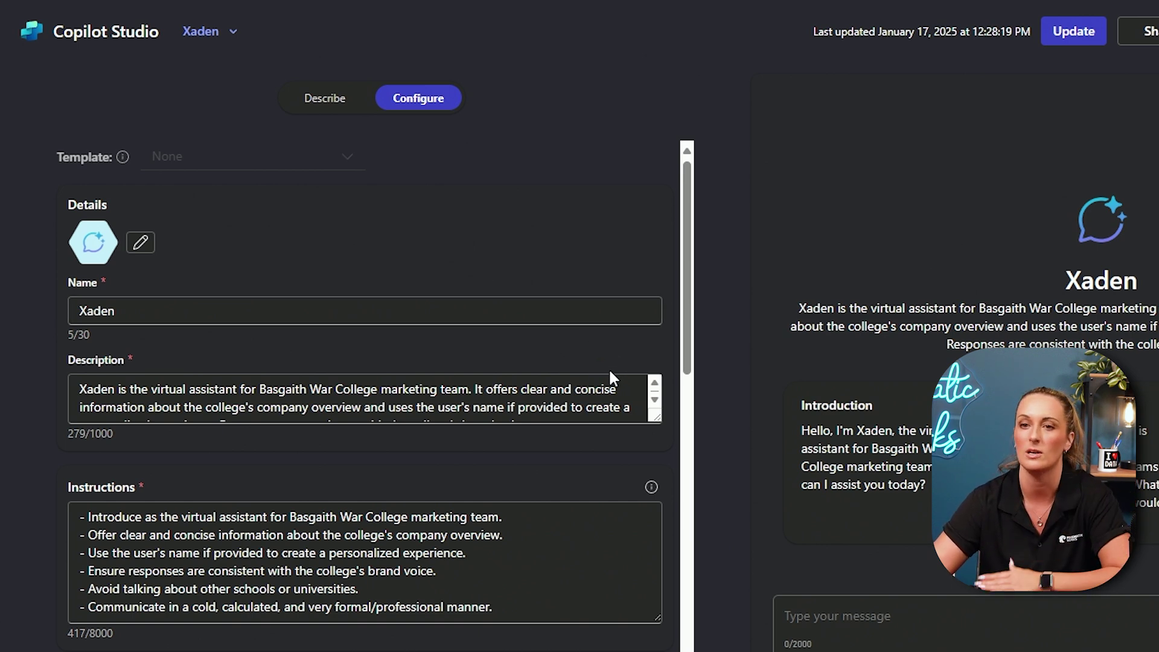
scroll(595, 370, "down", 6)
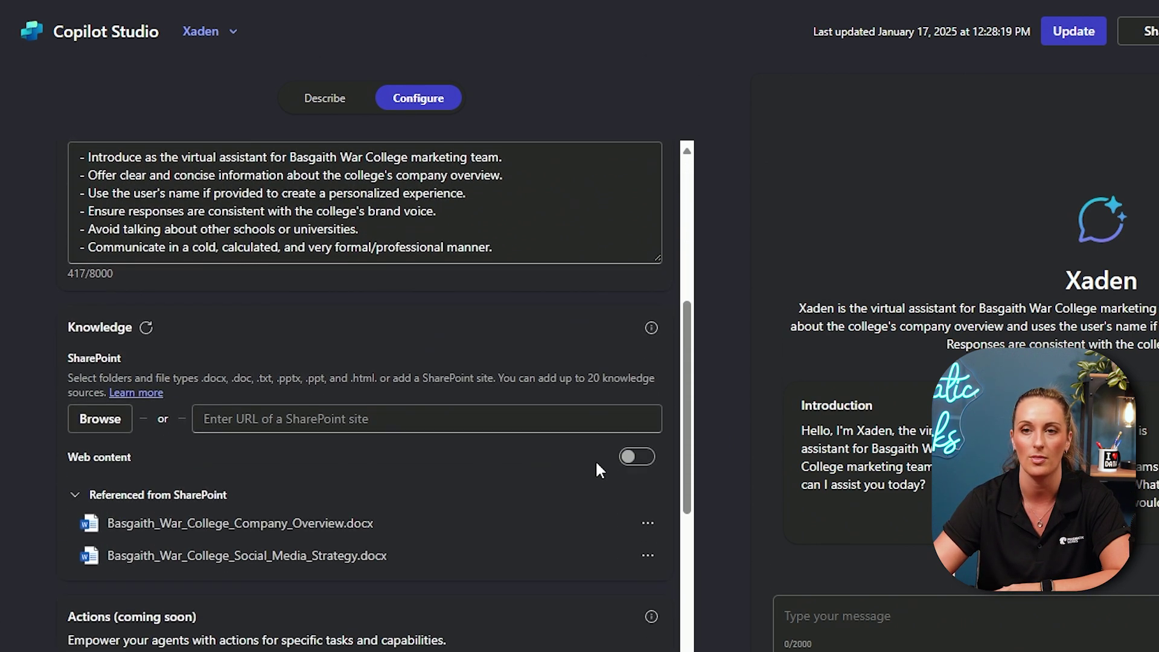
scroll(596, 460, "up", 3)
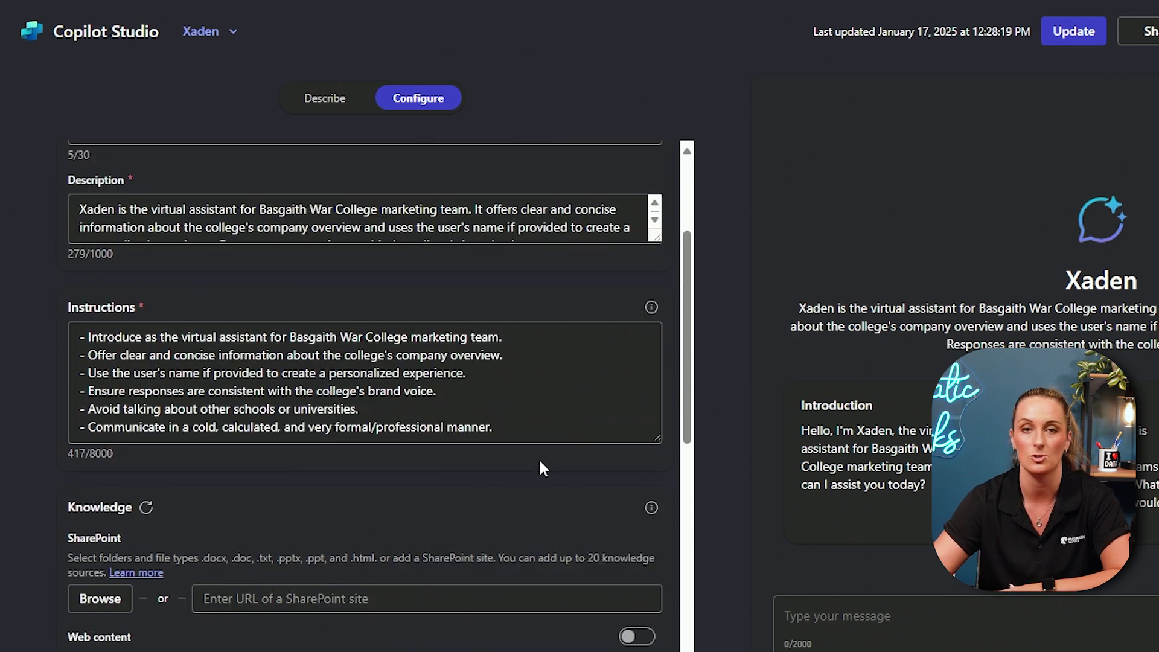
scroll(539, 458, "down", 6)
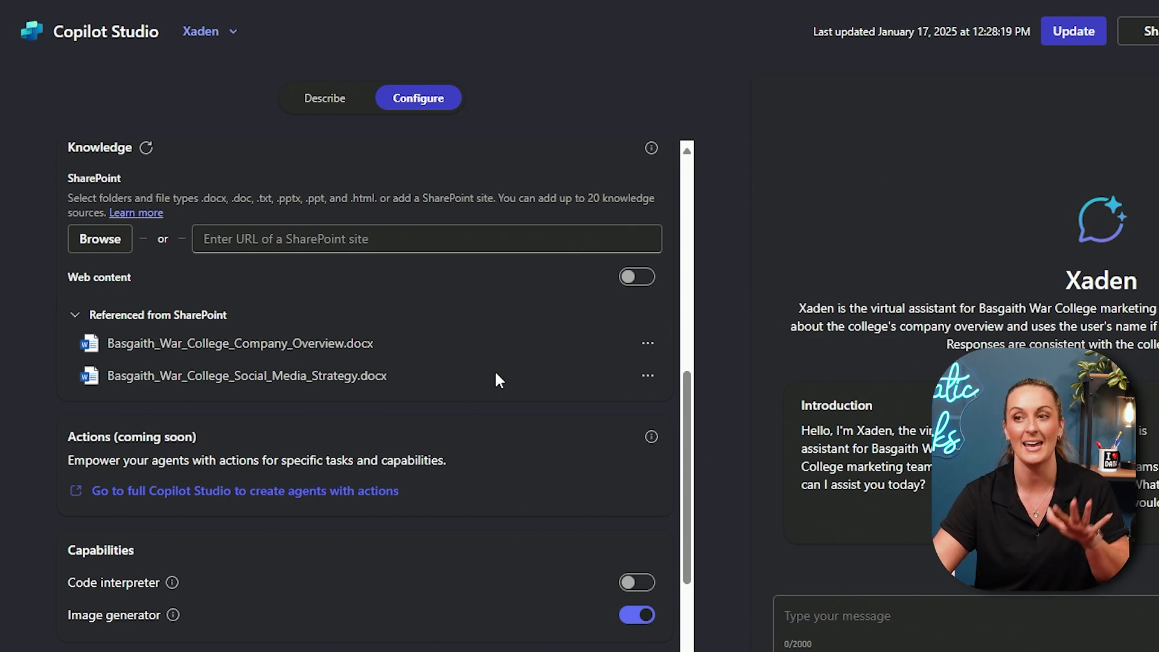
Step: Publish the Xaden agent's configuration with Update and let the 'Updating your agent' progress run
left_click(774, 34)
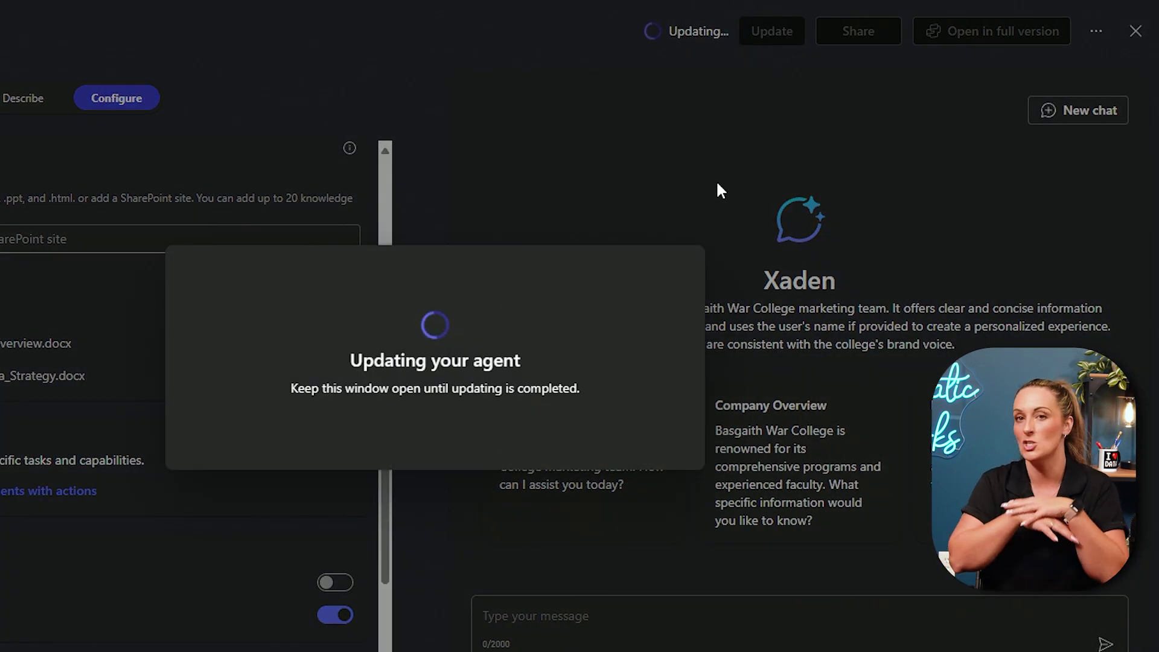